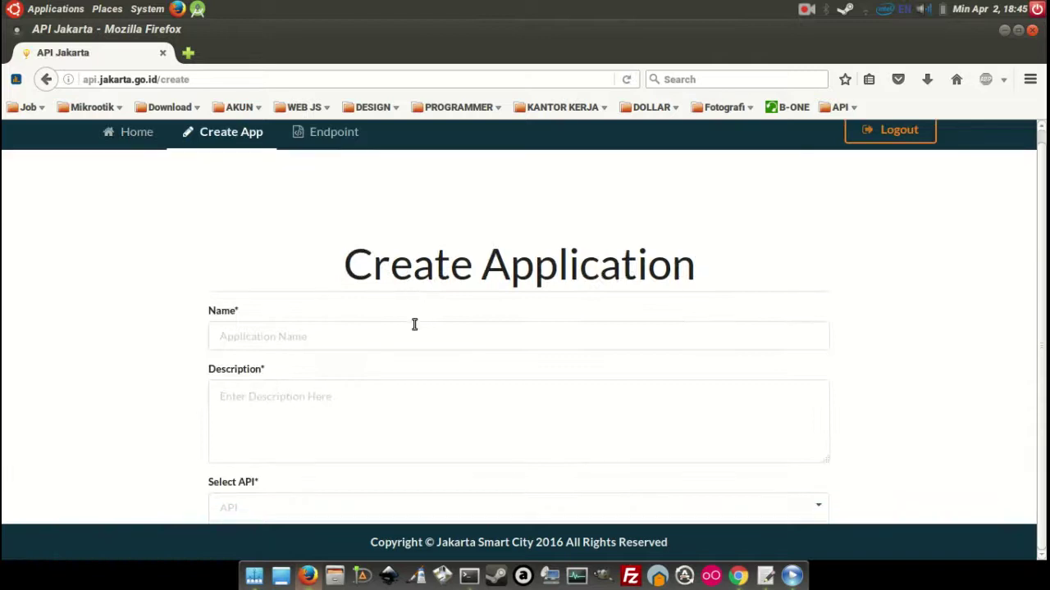
{"action": "left_click", "coordinate": [1018, 30]}
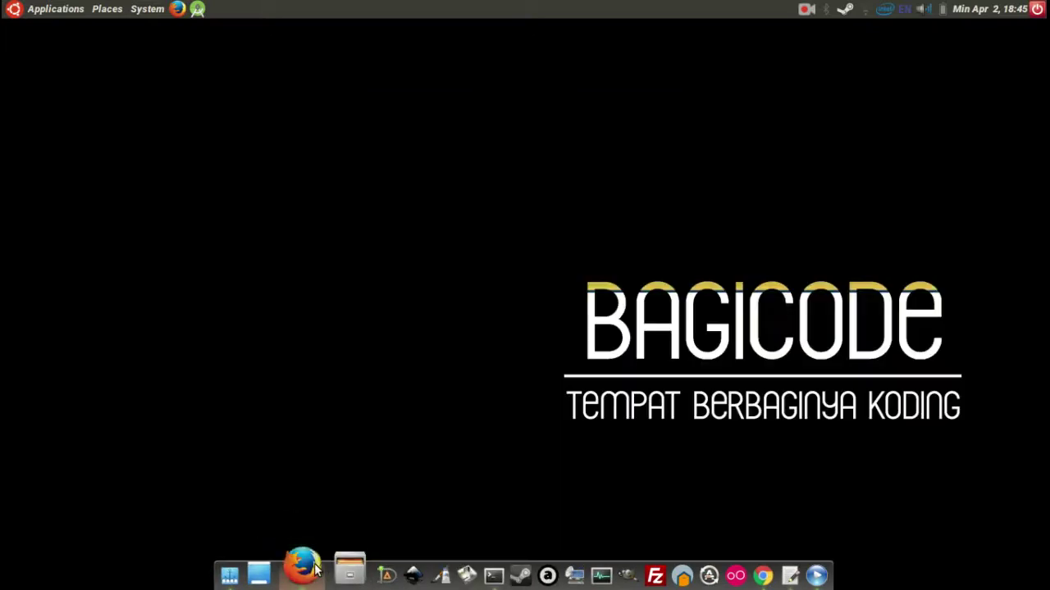
{"action": "left_click", "coordinate": [299, 574]}
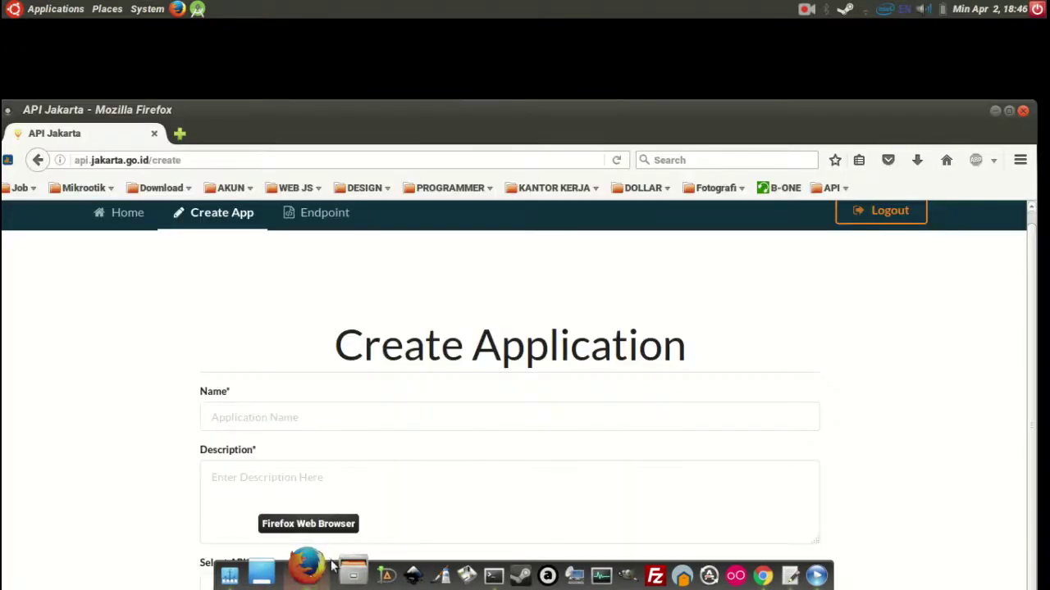
{"action": "left_click", "coordinate": [310, 572]}
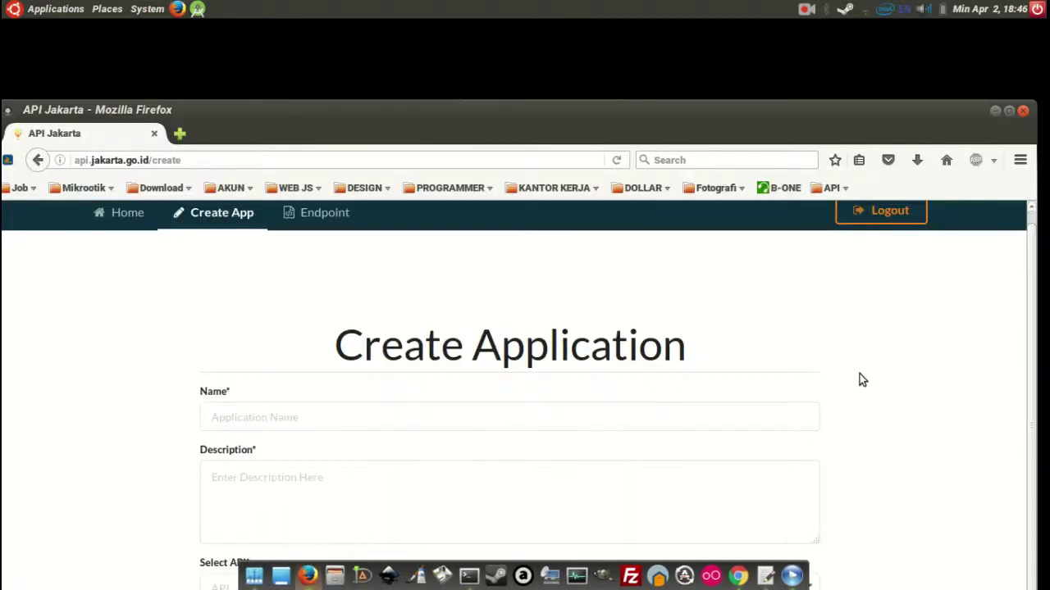
{"action": "scroll", "coordinate": [875, 360], "scroll_direction": "up", "scroll_amount": 1}
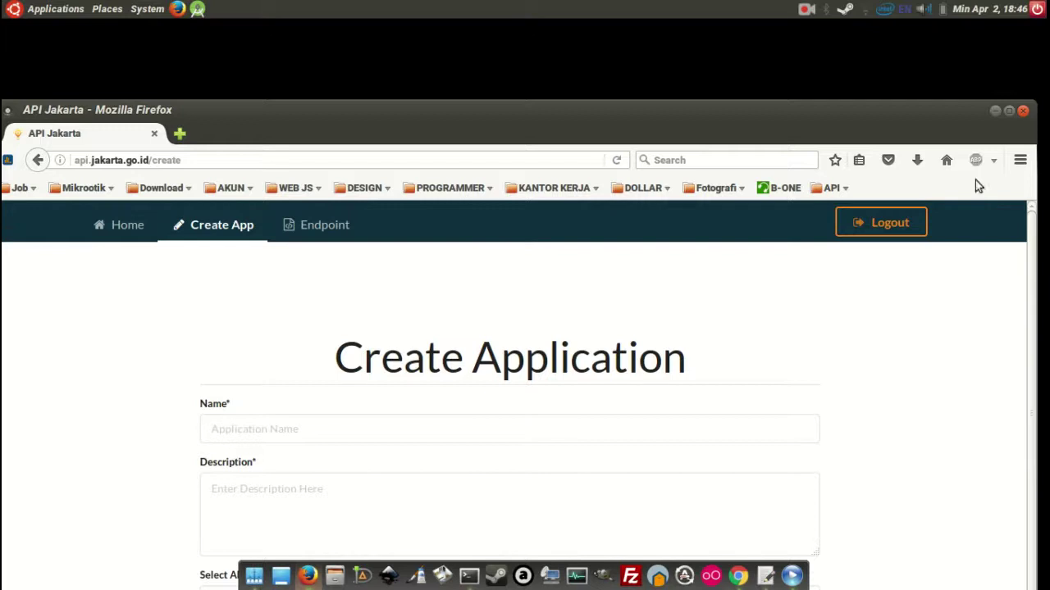
{"action": "left_click", "coordinate": [1009, 112]}
{"action": "scroll", "coordinate": [495, 457], "scroll_direction": "down", "scroll_amount": 1}
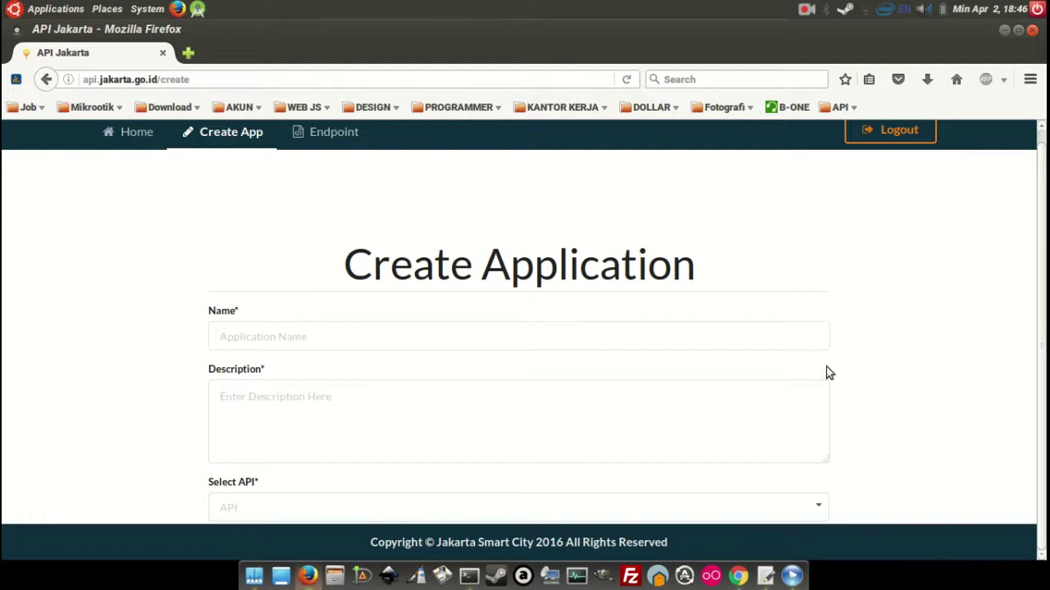
{"action": "scroll", "coordinate": [405, 306], "scroll_direction": "up", "scroll_amount": 1}
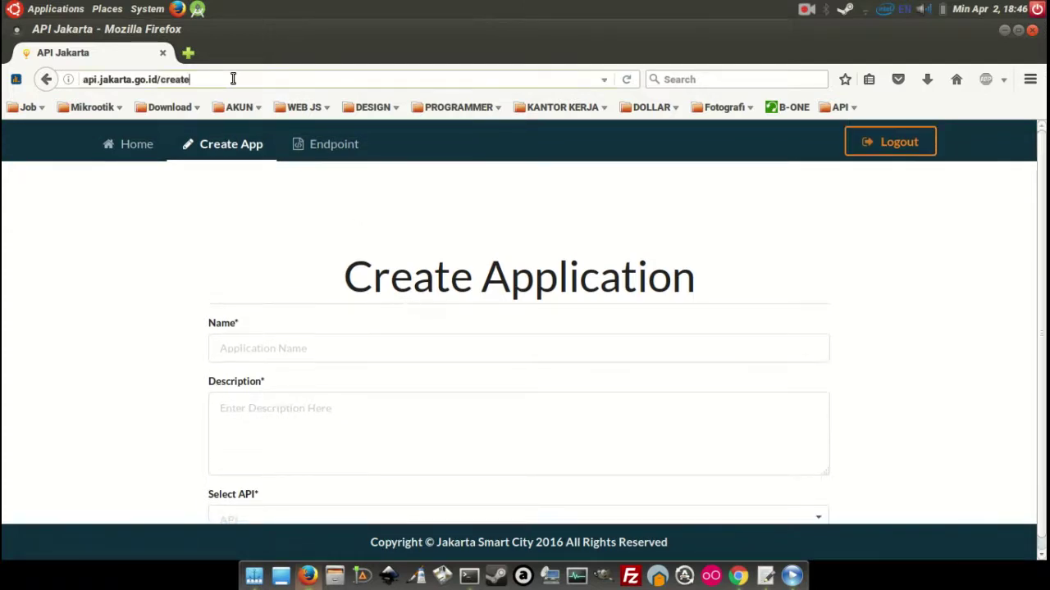
Copy the API Jakarta page address from Firefox and load it in Chrome's empty new tab.
{"action": "left_click", "coordinate": [235, 78]}
{"action": "right_click", "coordinate": [159, 85]}
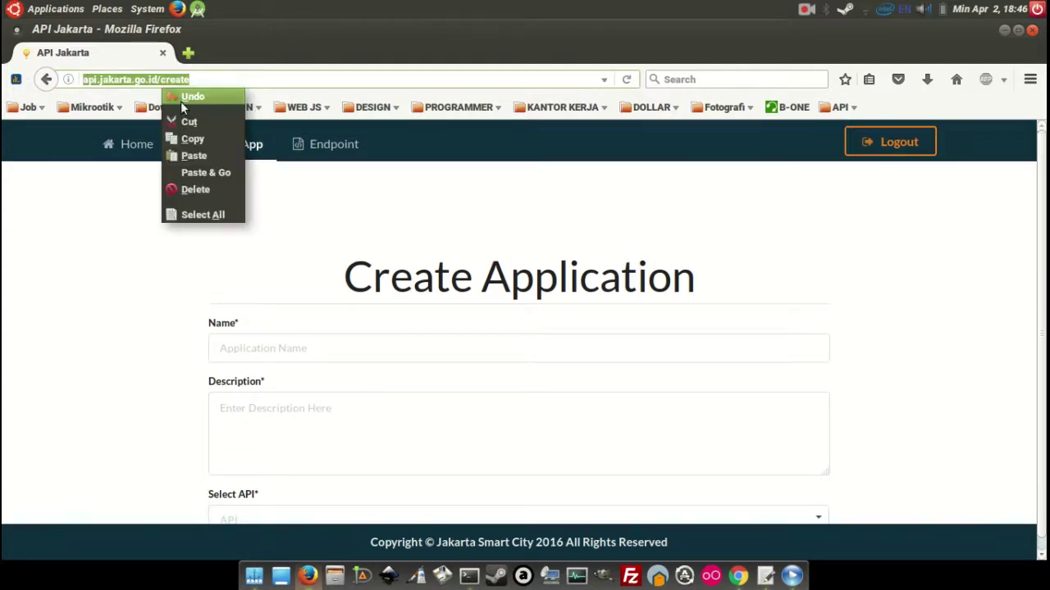
{"action": "left_click", "coordinate": [196, 136]}
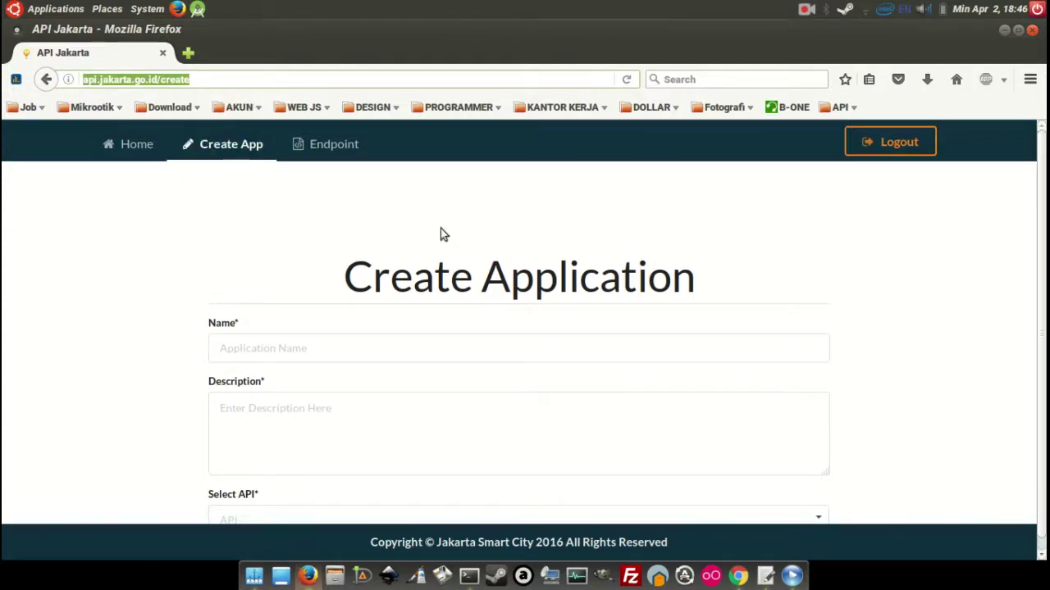
{"action": "left_click", "coordinate": [735, 571]}
{"action": "left_click", "coordinate": [182, 33]}
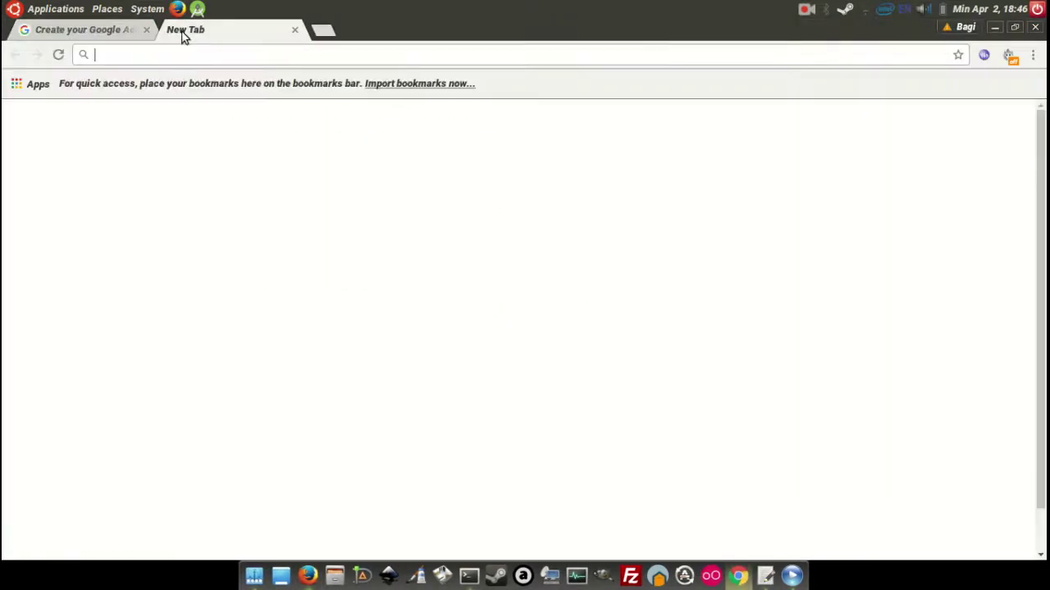
{"action": "key", "text": "ctrl+v"}
{"action": "key", "text": "Return"}
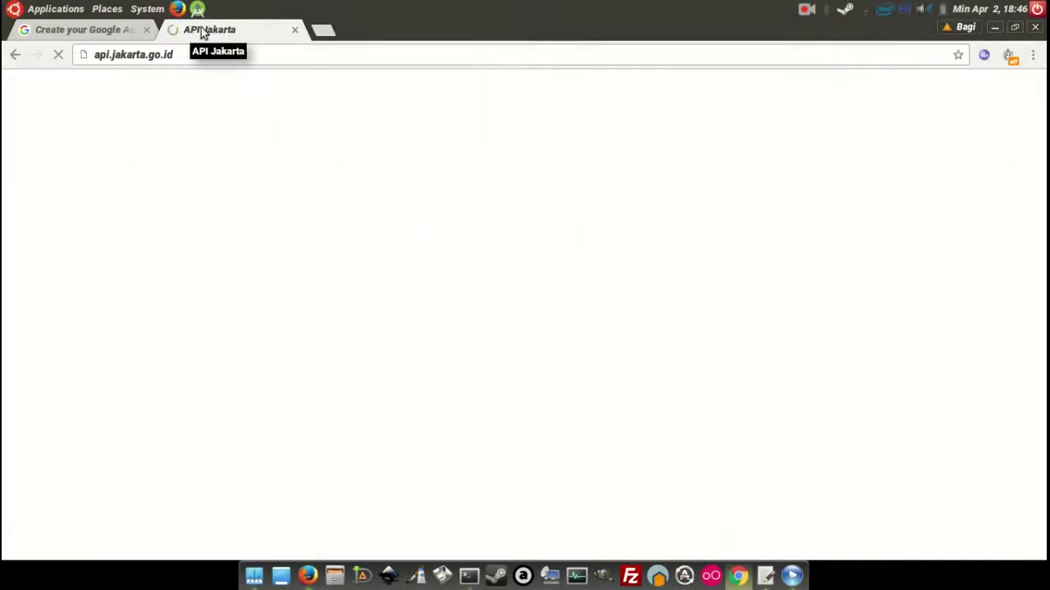
Switch back to Firefox, log out of API Jakarta and close the browser window.
{"action": "left_click", "coordinate": [308, 576]}
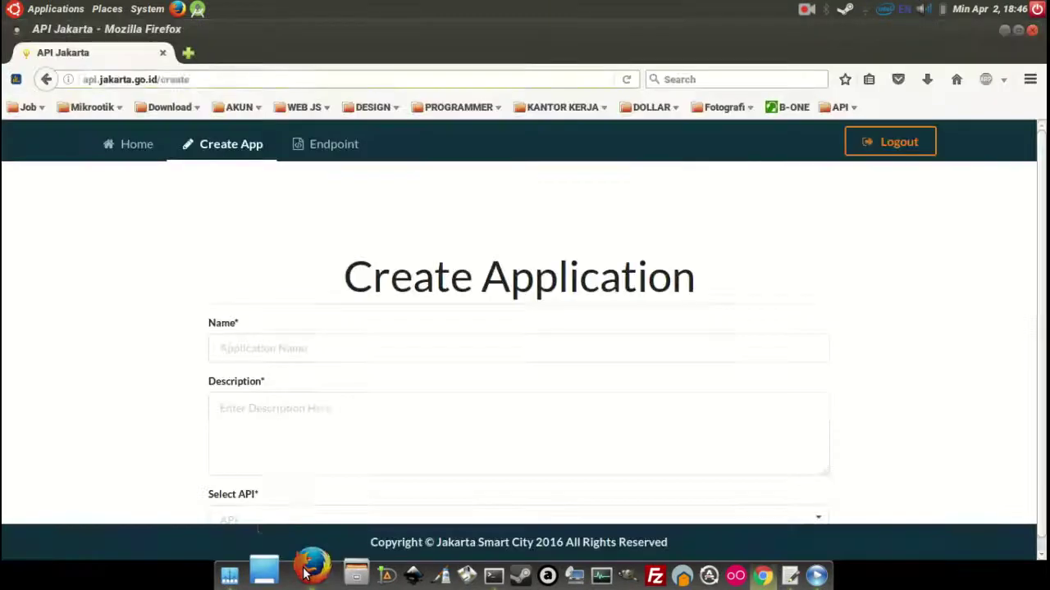
{"action": "left_click", "coordinate": [912, 145]}
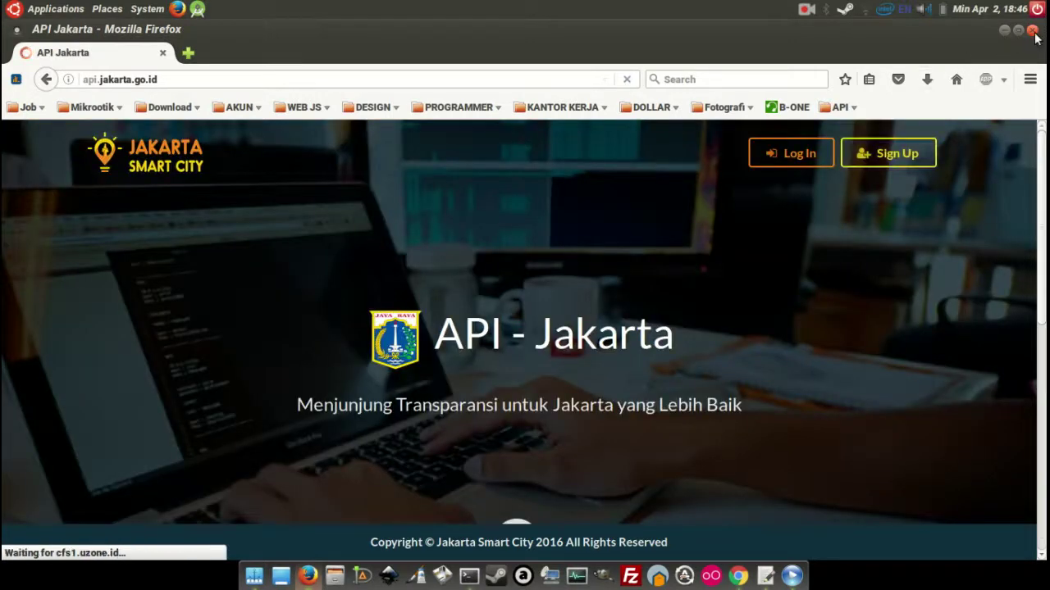
{"action": "left_click", "coordinate": [1031, 30]}
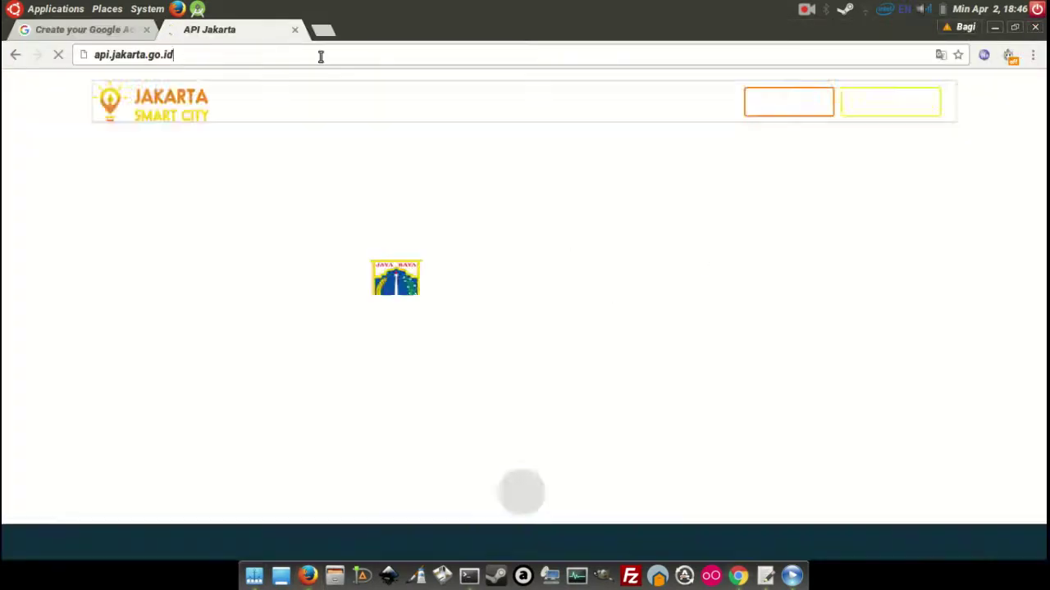
Log in to API Jakarta in Chrome with the account's username and password, re-entering the password before submitting.
{"action": "left_click", "coordinate": [320, 54]}
{"action": "left_click", "coordinate": [539, 211]}
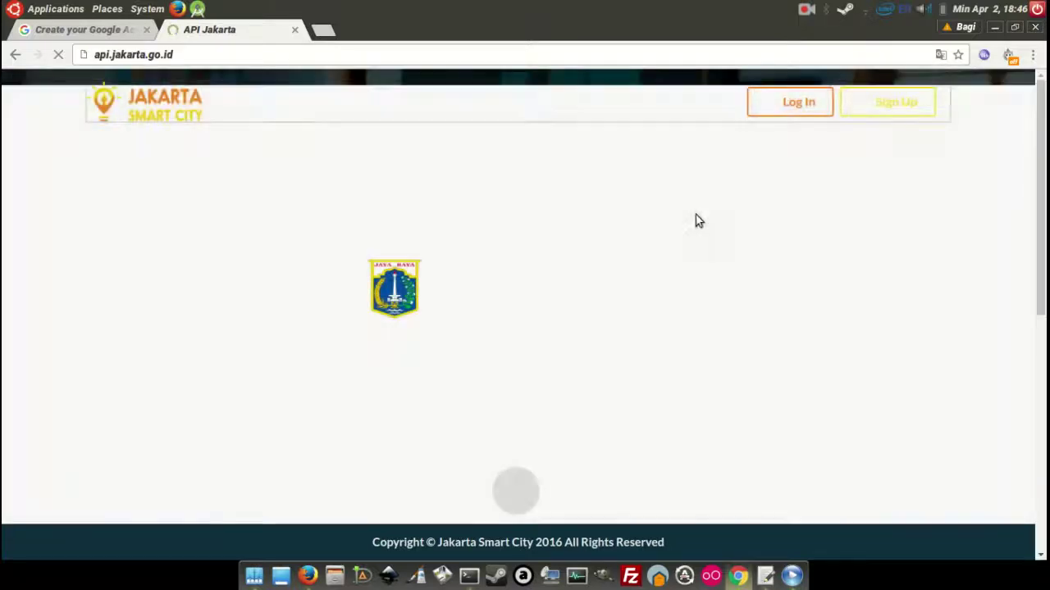
{"action": "left_click", "coordinate": [804, 103]}
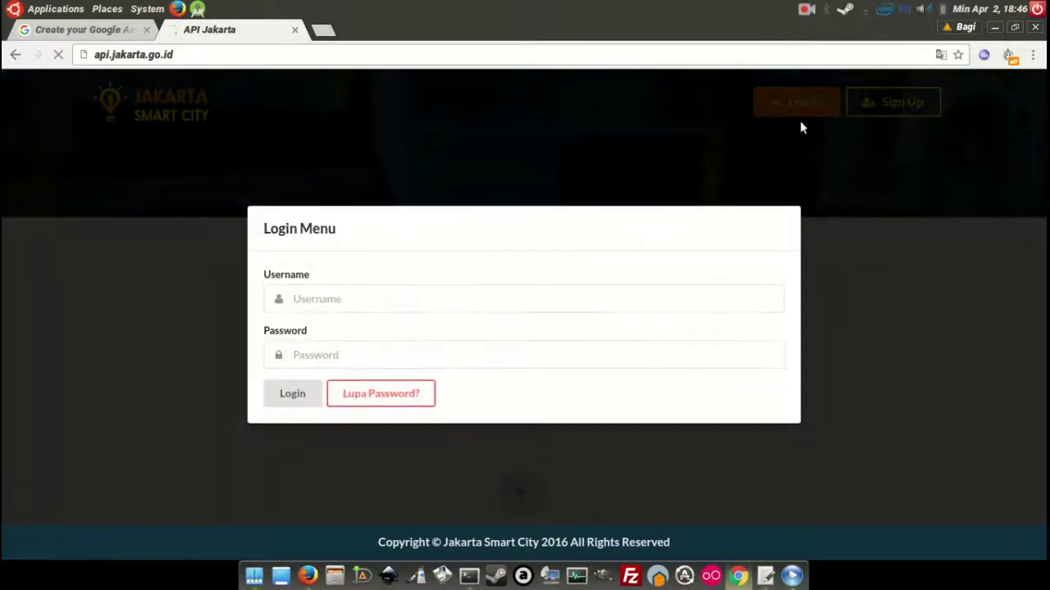
{"action": "type", "text": "bagiwow"}
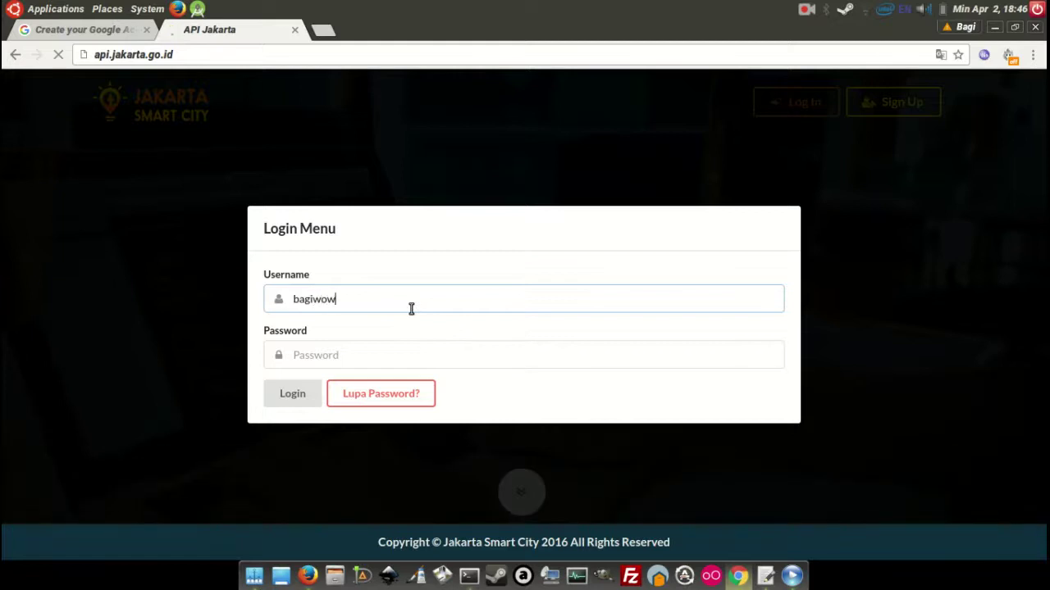
{"action": "key", "text": "Tab"}
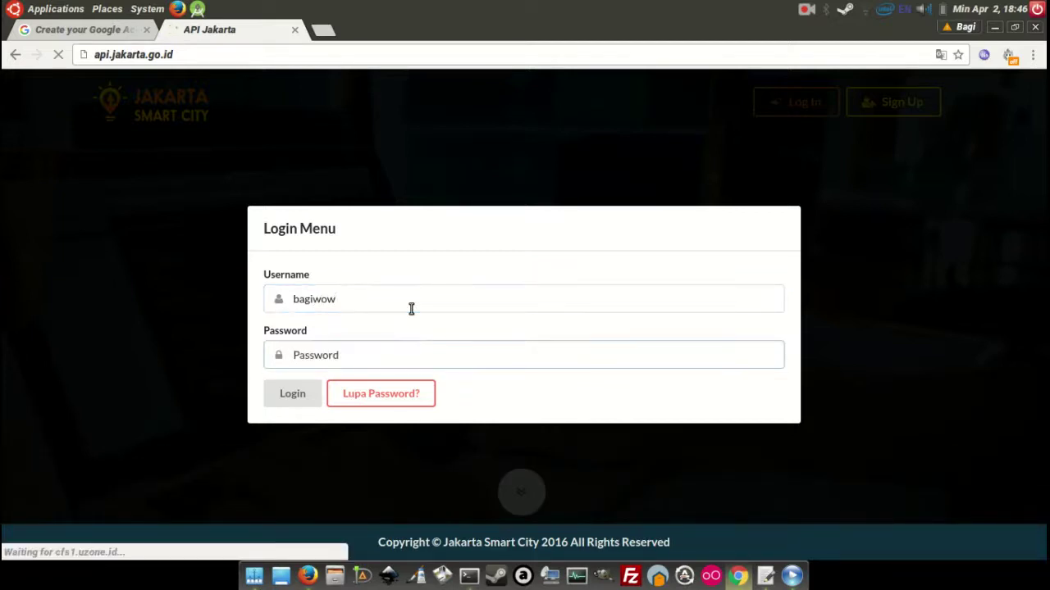
{"action": "type", "text": "••••"}
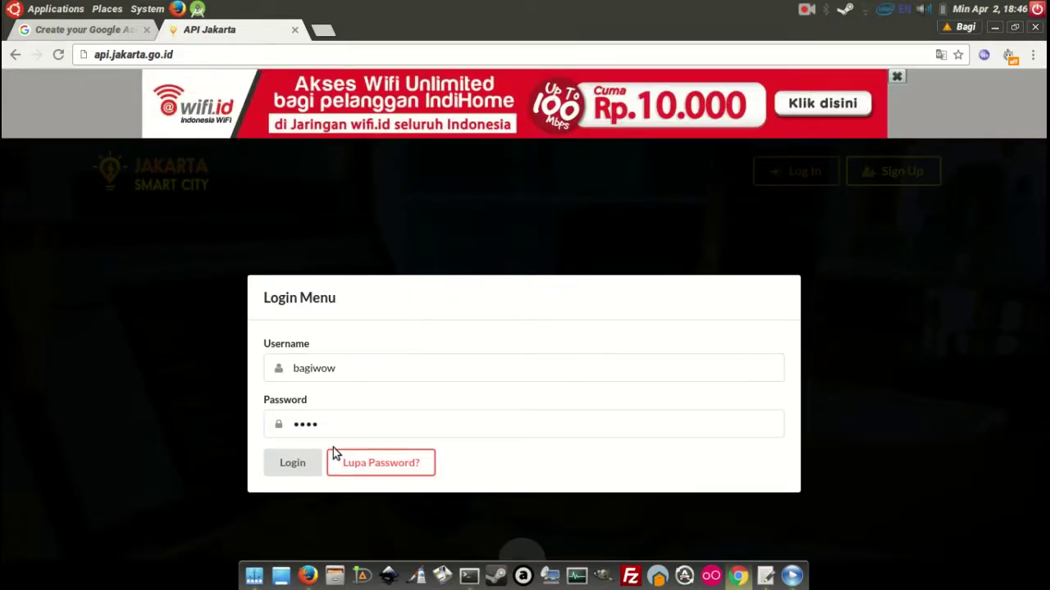
{"action": "left_click_drag", "start_coordinate": [357, 421], "coordinate": [240, 423]}
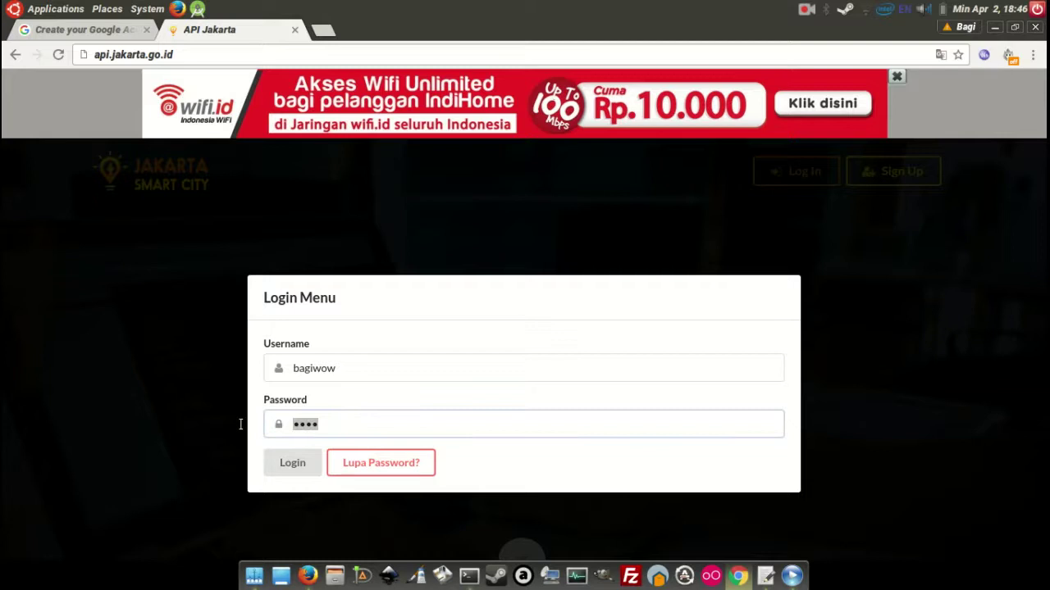
{"action": "type", "text": "•••••••••••"}
{"action": "left_click", "coordinate": [291, 460]}
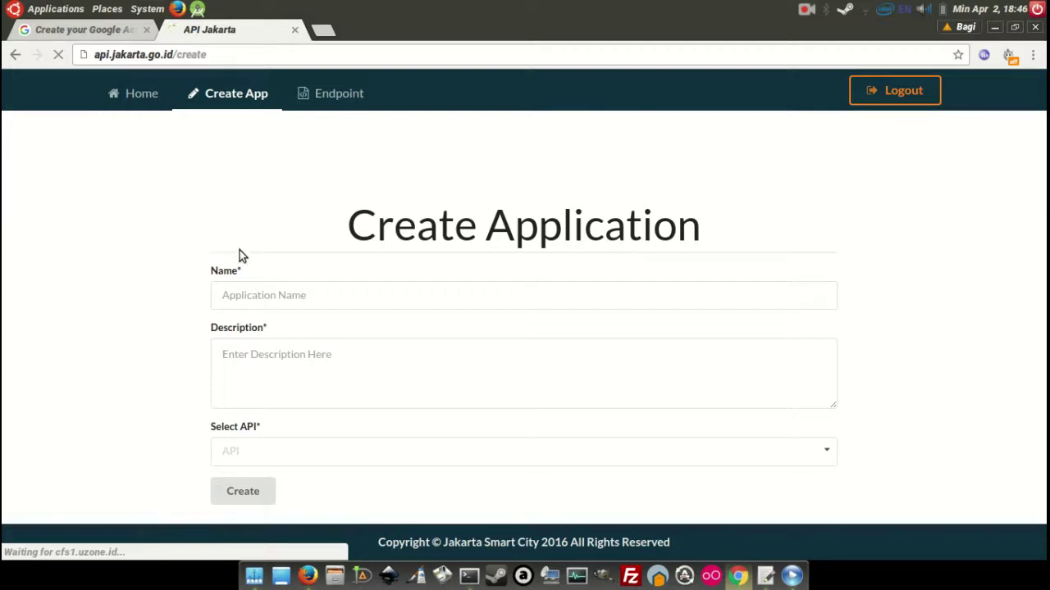
Name the application "Bagi API" and enter the description "Pada API kali ini kita akan membuat beberapa API dalam 1 API.".
{"action": "left_click", "coordinate": [287, 297]}
{"action": "type", "text": "Bagi API"}
{"action": "left_click", "coordinate": [396, 357]}
{"action": "type", "text": "P"}
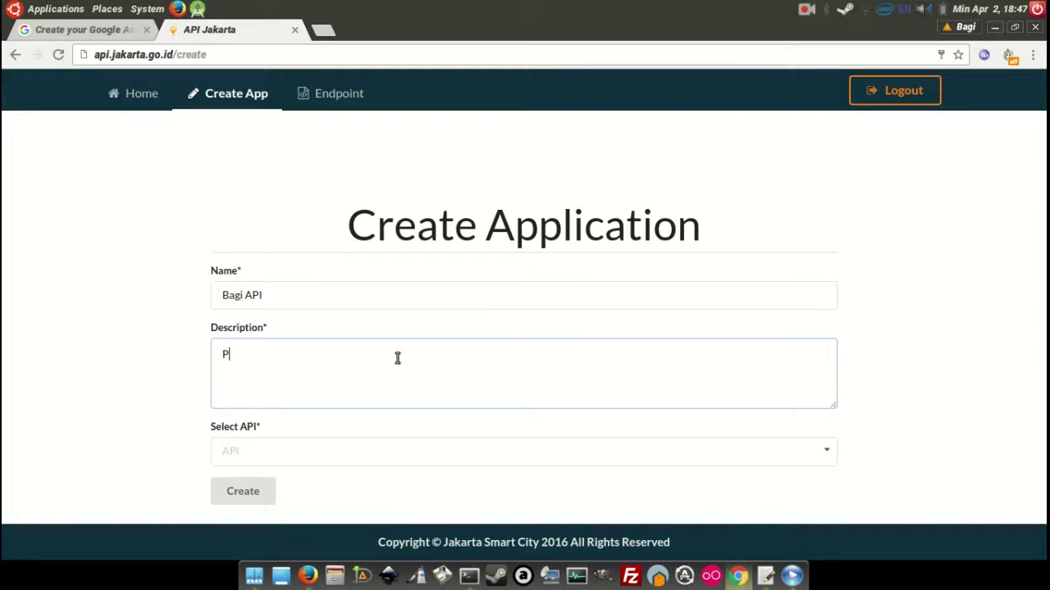
{"action": "type", "text": "ada API kali ini kita akan membuat beberap"}
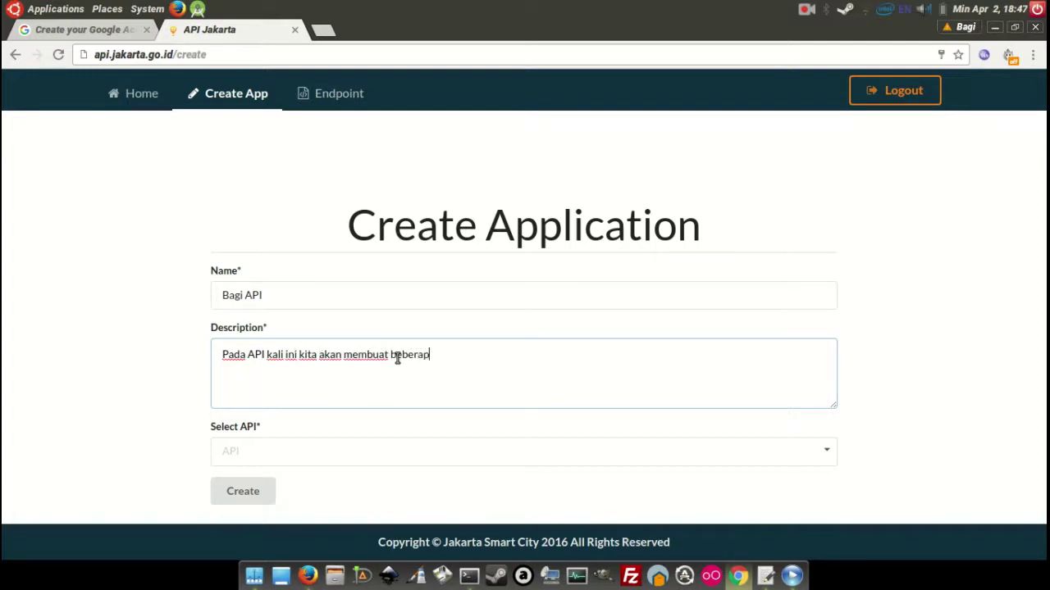
{"action": "type", "text": "a APO"}
{"action": "type", "text": " dalam 1 API."}
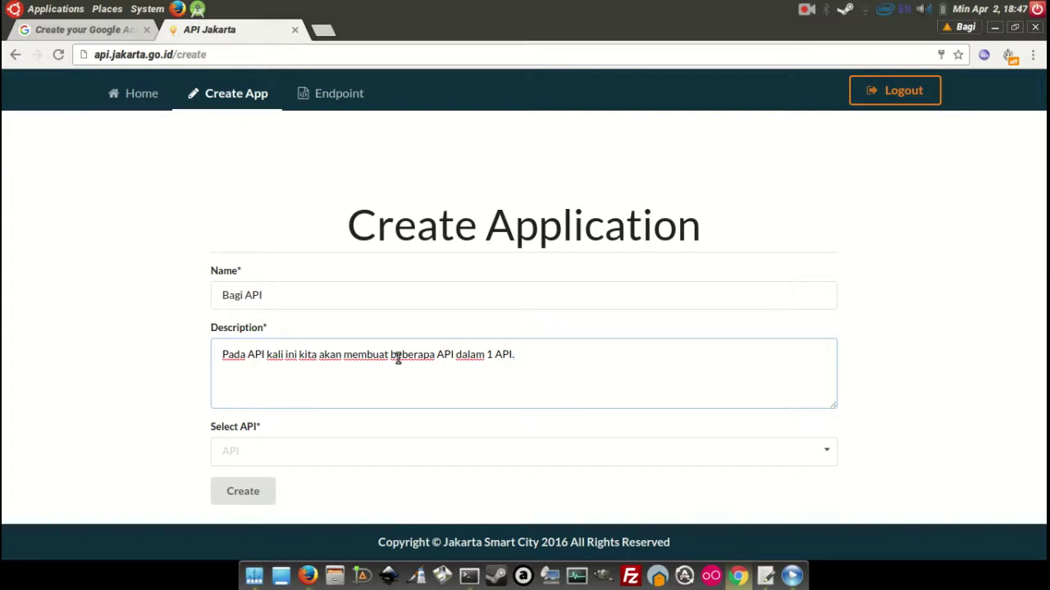
Browse through the list of APIs that can be assigned to the application.
{"action": "left_click", "coordinate": [389, 457]}
{"action": "scroll", "coordinate": [419, 368], "scroll_direction": "down", "scroll_amount": 5}
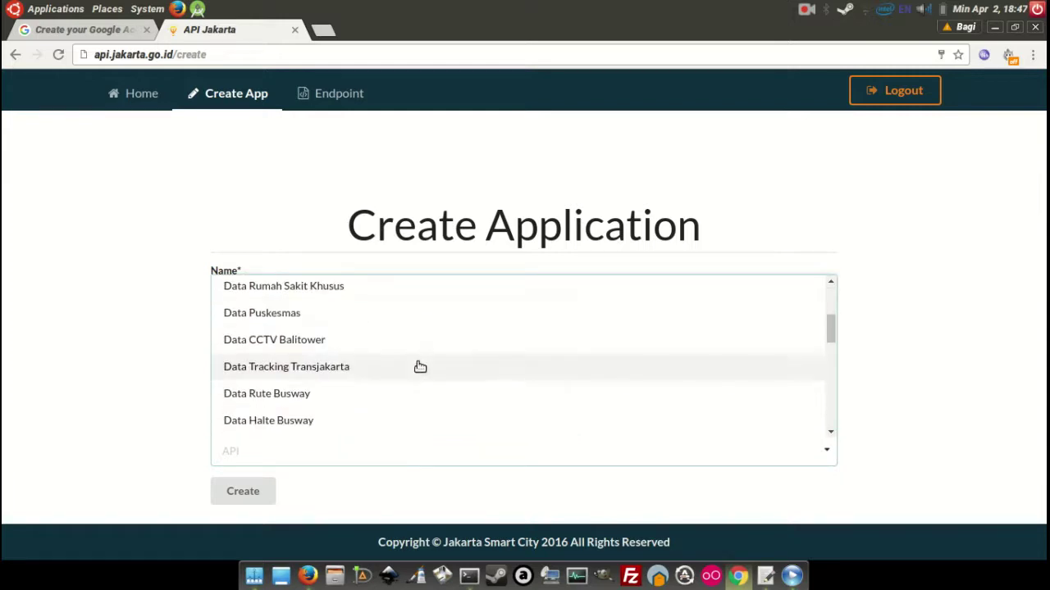
{"action": "scroll", "coordinate": [419, 367], "scroll_direction": "down", "scroll_amount": 6}
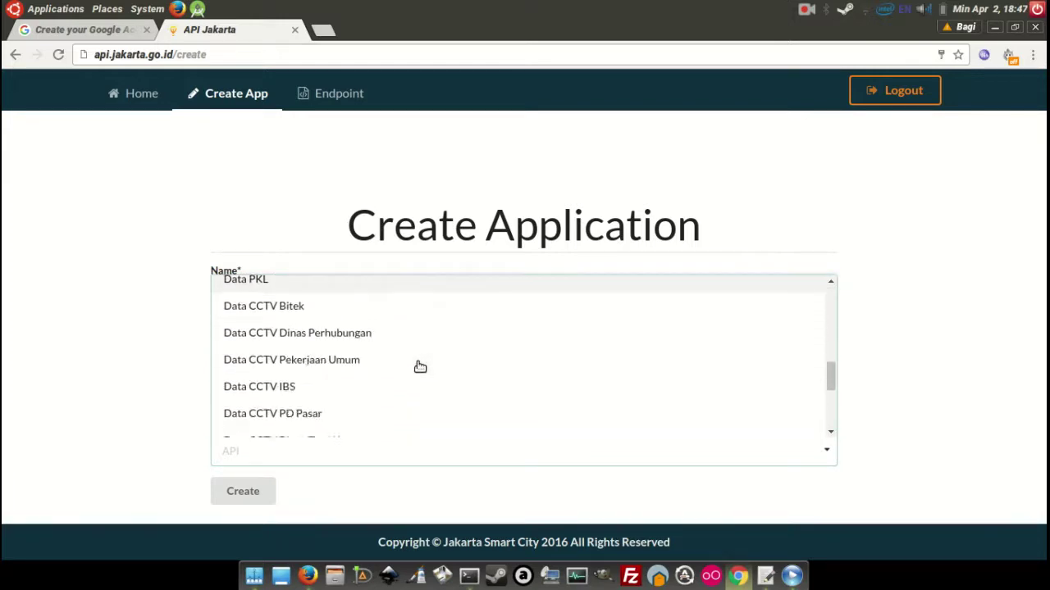
{"action": "scroll", "coordinate": [419, 368], "scroll_direction": "up", "scroll_amount": 4}
{"action": "scroll", "coordinate": [419, 367], "scroll_direction": "down", "scroll_amount": 2}
{"action": "scroll", "coordinate": [419, 368], "scroll_direction": "up", "scroll_amount": 6}
{"action": "scroll", "coordinate": [419, 368], "scroll_direction": "up", "scroll_amount": 5}
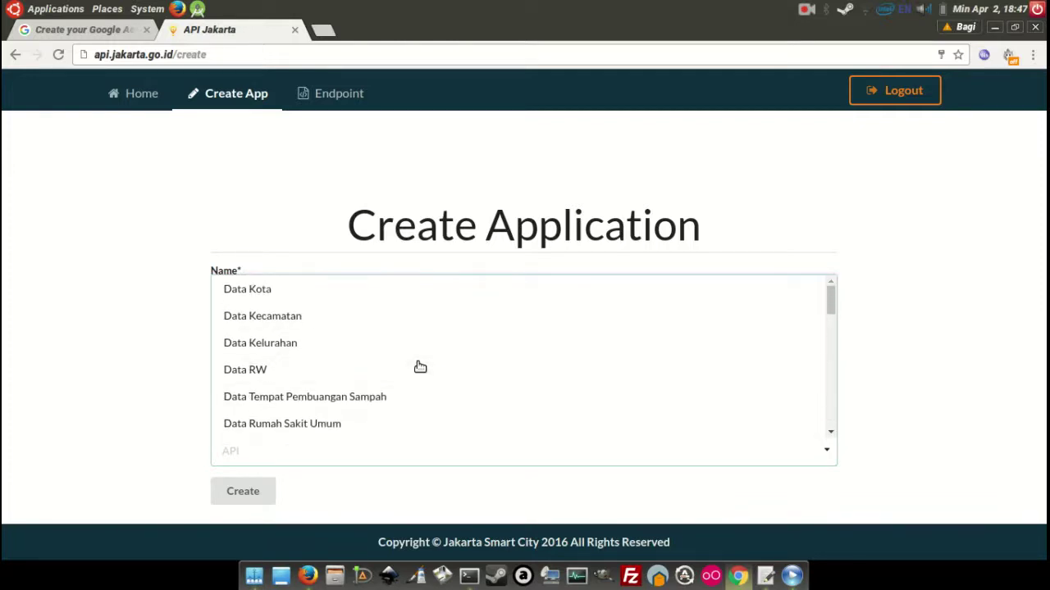
{"action": "scroll", "coordinate": [451, 369], "scroll_direction": "down", "scroll_amount": 8}
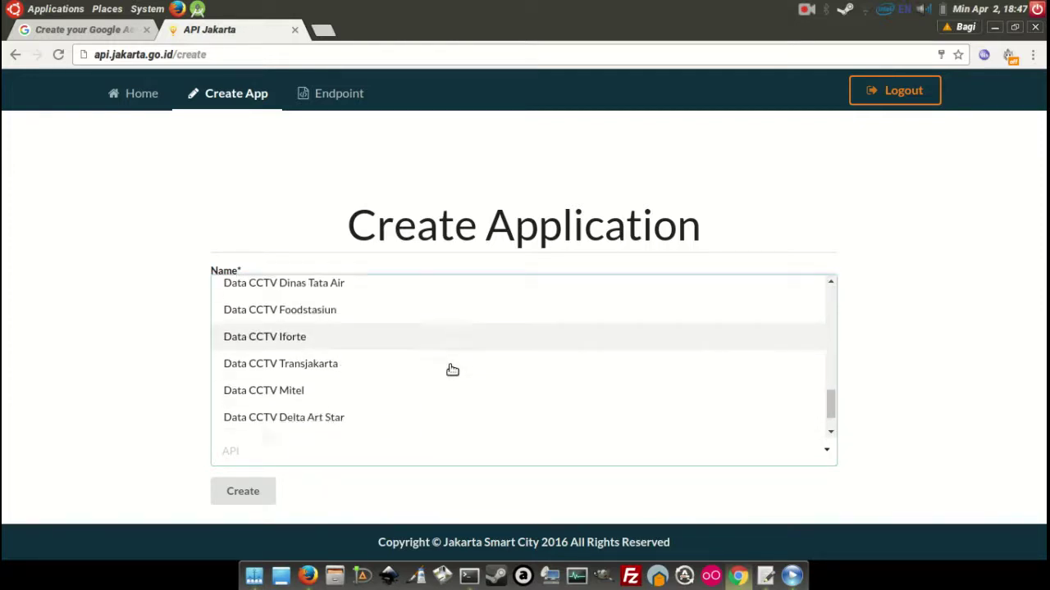
{"action": "scroll", "coordinate": [452, 370], "scroll_direction": "up", "scroll_amount": 2}
{"action": "scroll", "coordinate": [452, 369], "scroll_direction": "up", "scroll_amount": 5}
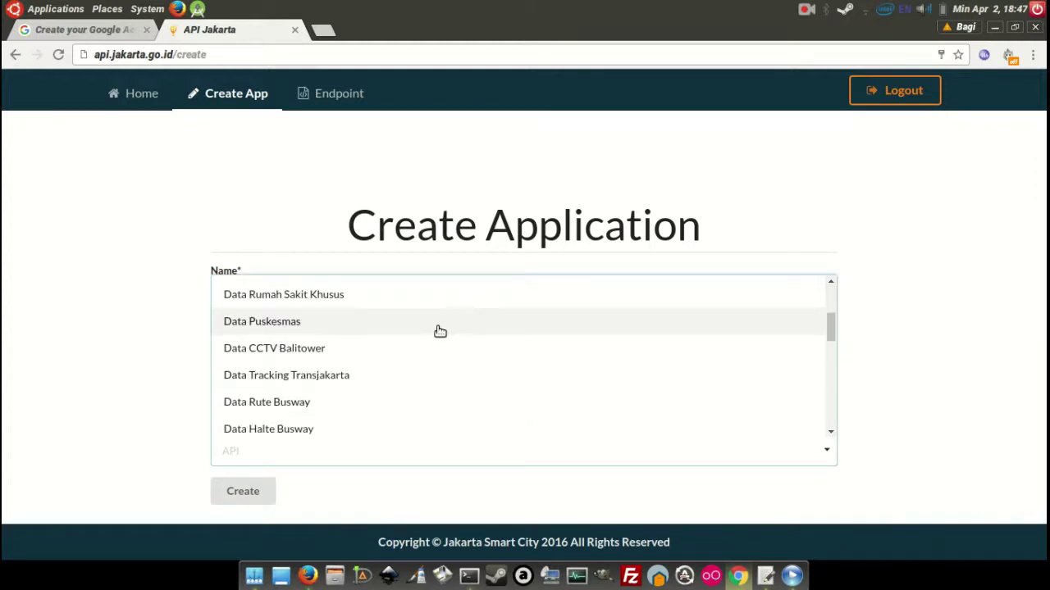
Assign the Data Puskesmas, Data RW, Data Tempat Pembuangan Sampah and Data Kelurahan APIs, then create the application and dismiss the notice.
{"action": "left_click", "coordinate": [437, 327]}
{"action": "scroll", "coordinate": [451, 375], "scroll_direction": "up", "scroll_amount": 1}
{"action": "scroll", "coordinate": [453, 369], "scroll_direction": "up", "scroll_amount": 1}
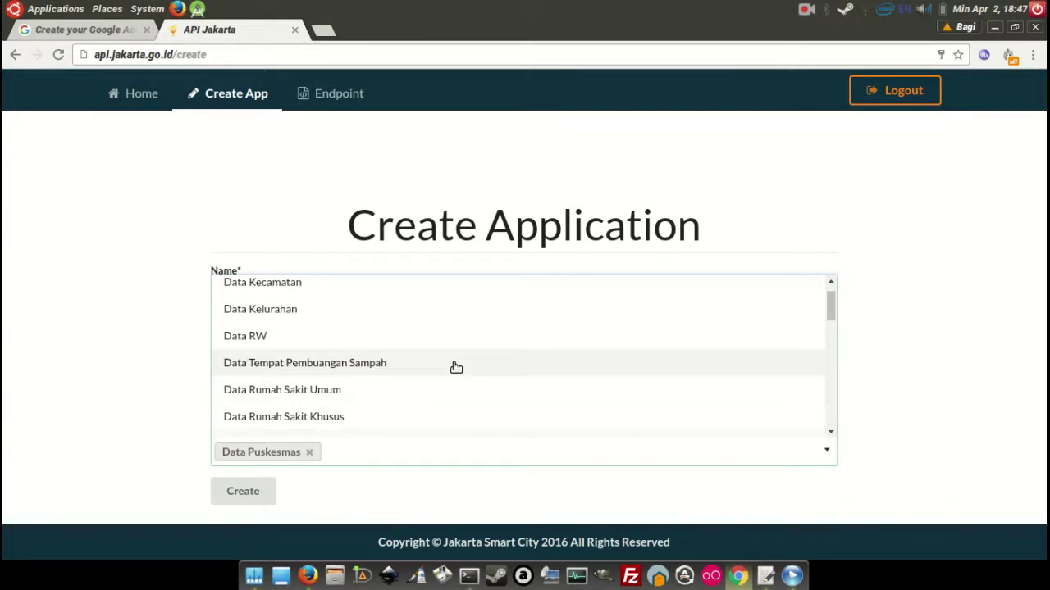
{"action": "left_click", "coordinate": [450, 344]}
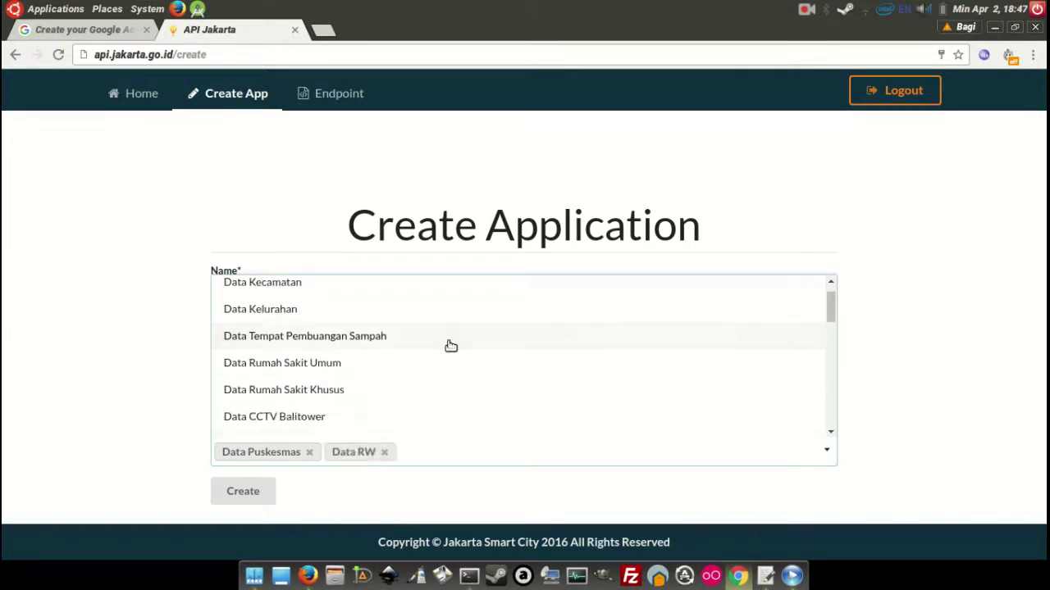
{"action": "left_click", "coordinate": [451, 338]}
{"action": "left_click", "coordinate": [458, 319]}
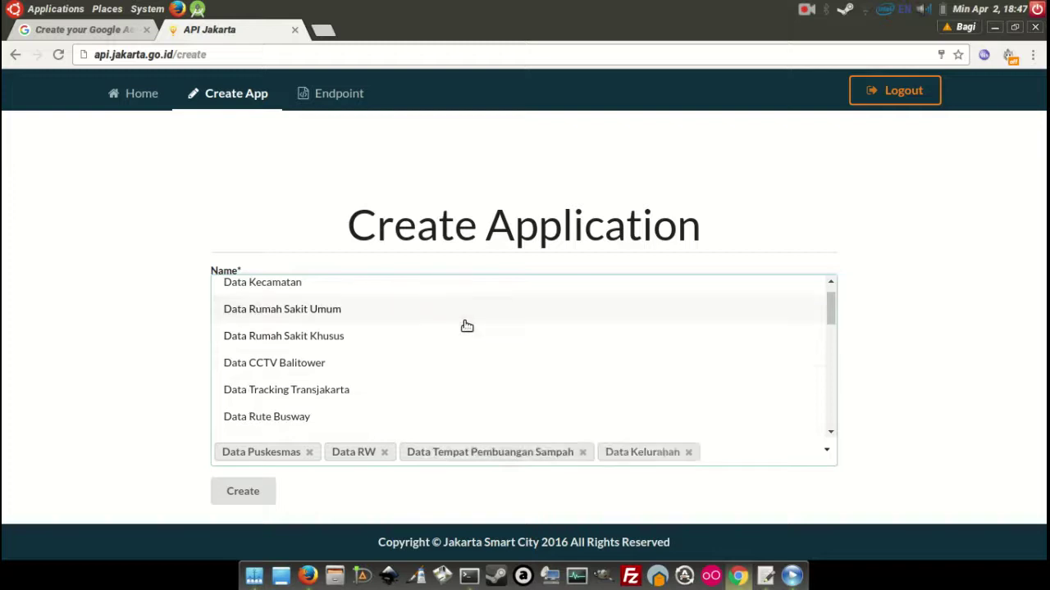
{"action": "left_click", "coordinate": [128, 359]}
{"action": "left_click", "coordinate": [237, 491]}
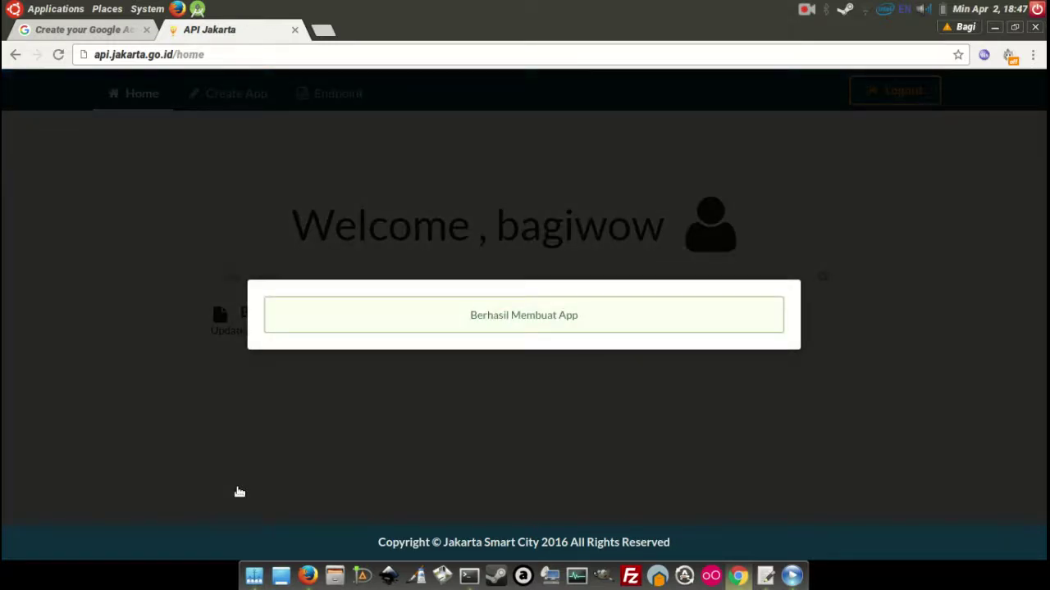
{"action": "left_click", "coordinate": [466, 400]}
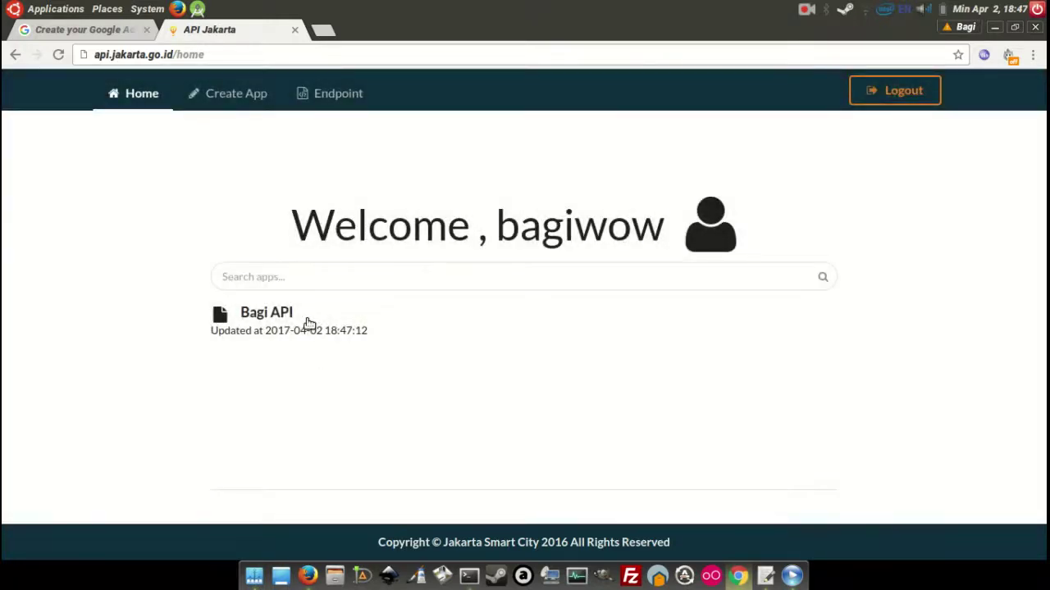
Open the details of the Bagi API application, highlight its access token, and close the details.
{"action": "left_click", "coordinate": [237, 313]}
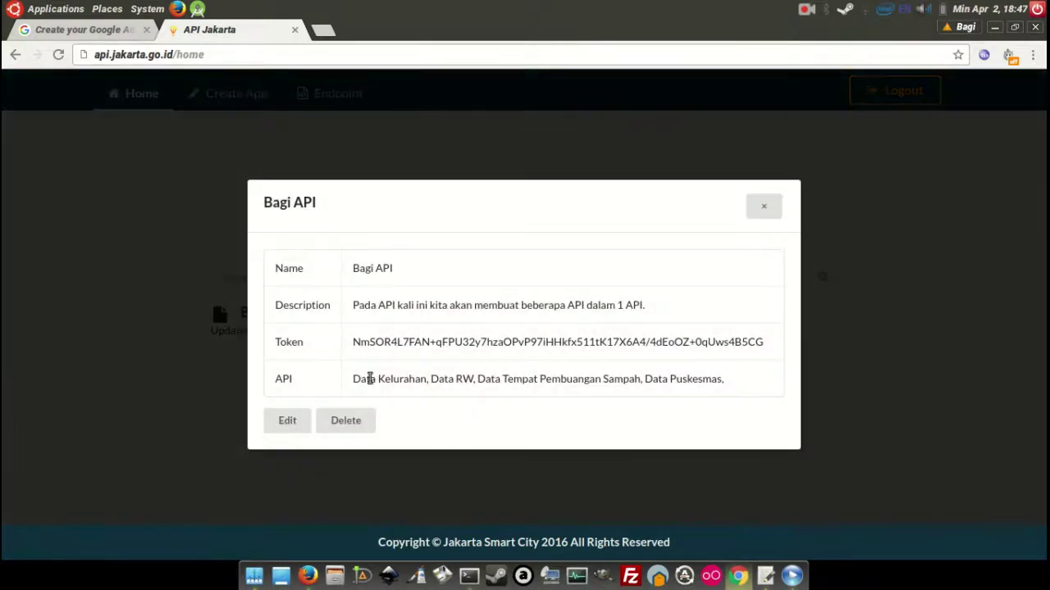
{"action": "left_click_drag", "start_coordinate": [355, 342], "coordinate": [765, 346]}
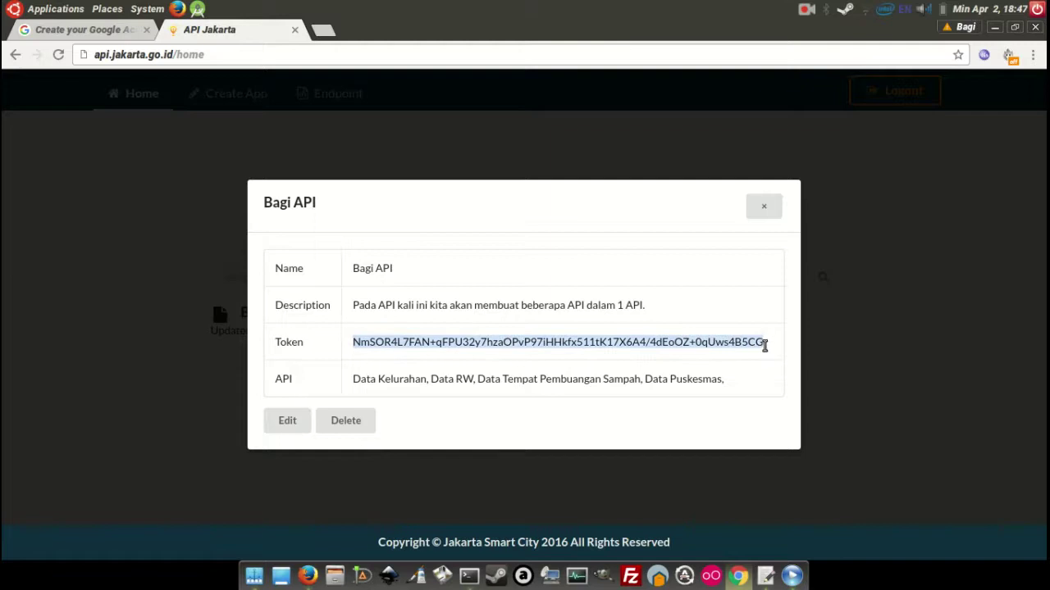
{"action": "left_click", "coordinate": [899, 328]}
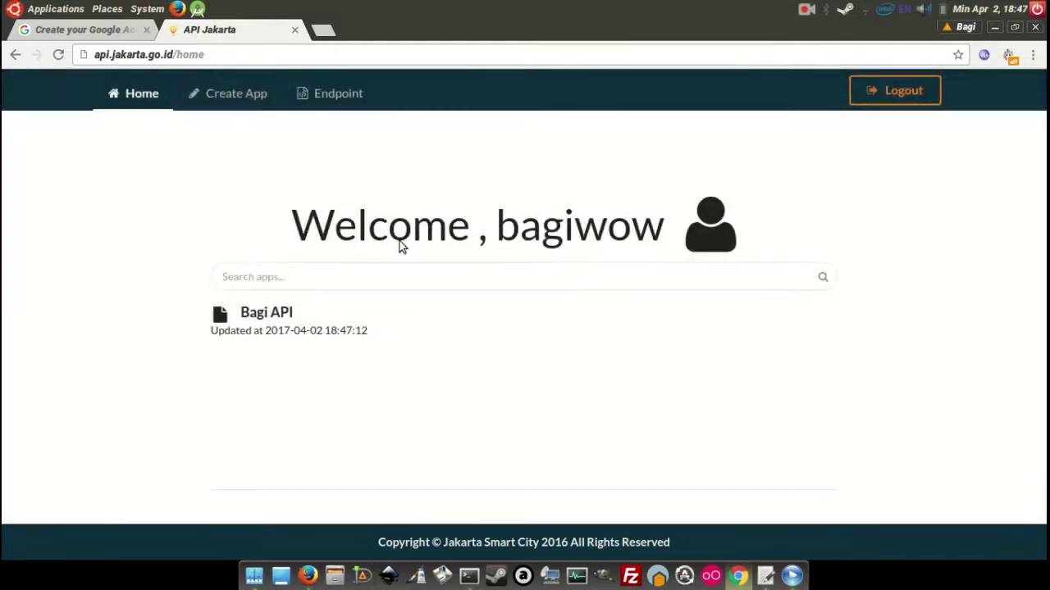
Open the Endpoint documentation in a new browser tab and switch to it.
{"action": "right_click", "coordinate": [326, 98]}
{"action": "key", "text": "Escape"}
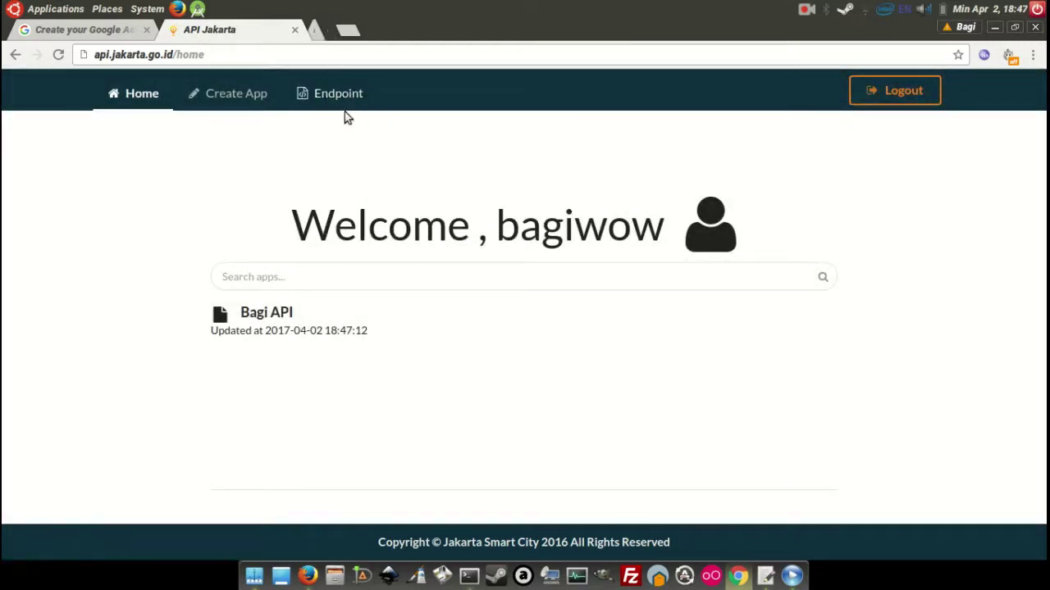
{"action": "left_click", "coordinate": [355, 31]}
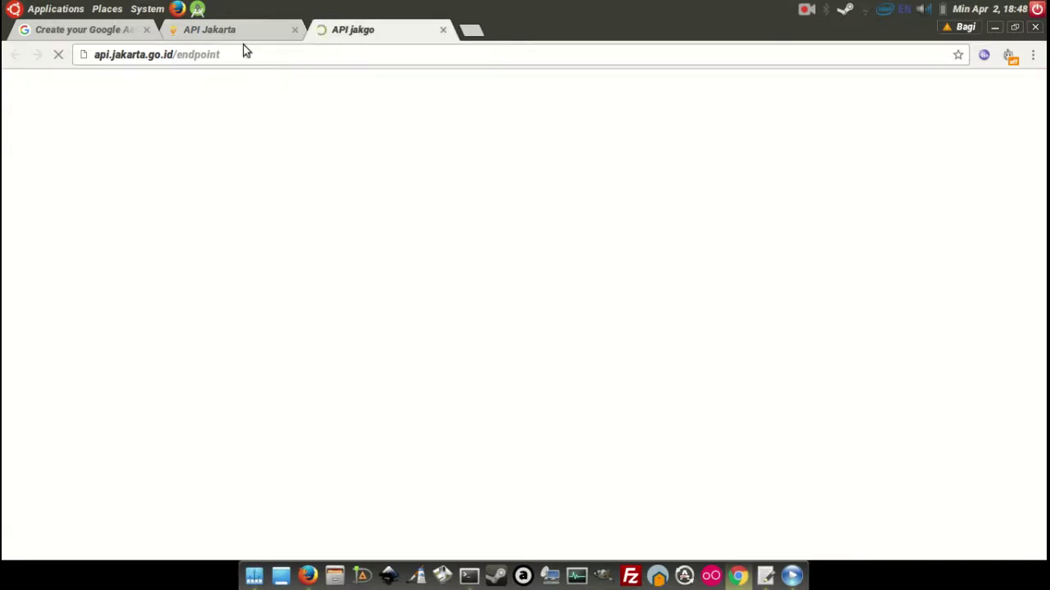
Reopen the Bagi API application details and check its assigned APIs against the introduction of the endpoint documentation.
{"action": "left_click", "coordinate": [235, 33]}
{"action": "left_click", "coordinate": [243, 328]}
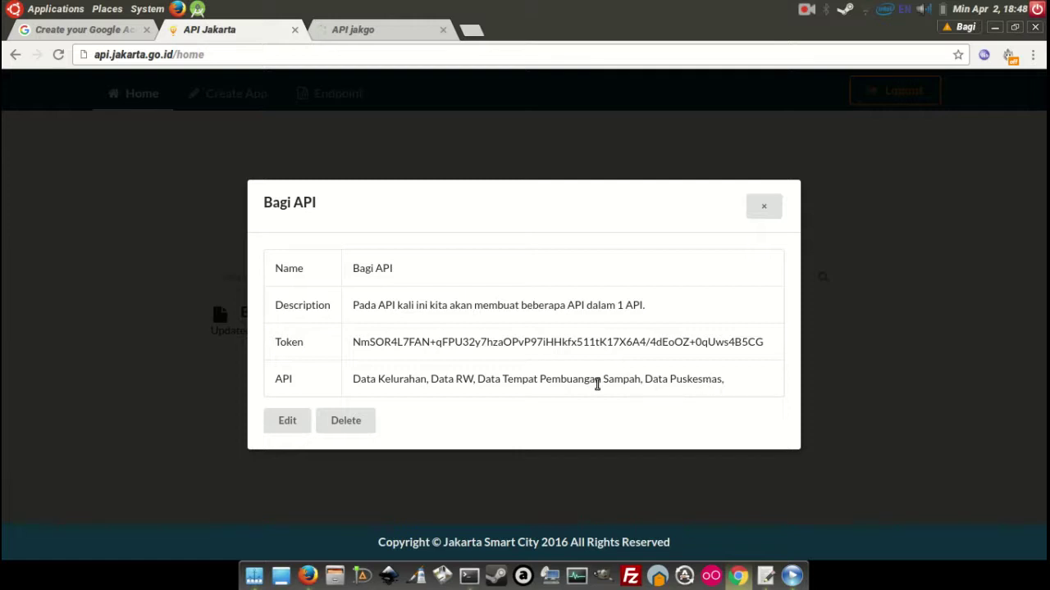
{"action": "left_click", "coordinate": [391, 27]}
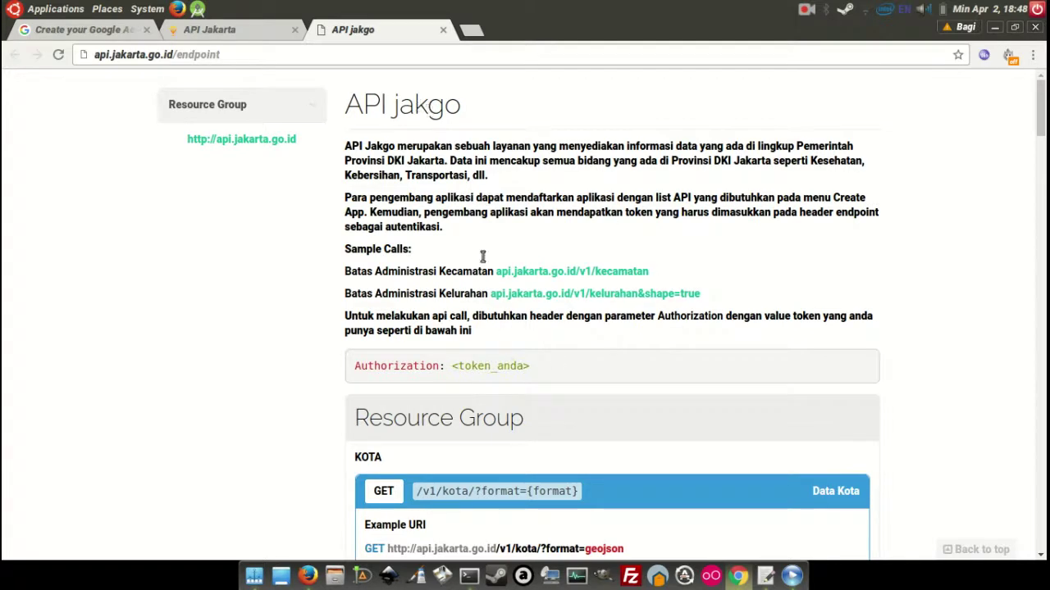
{"action": "left_click", "coordinate": [271, 25]}
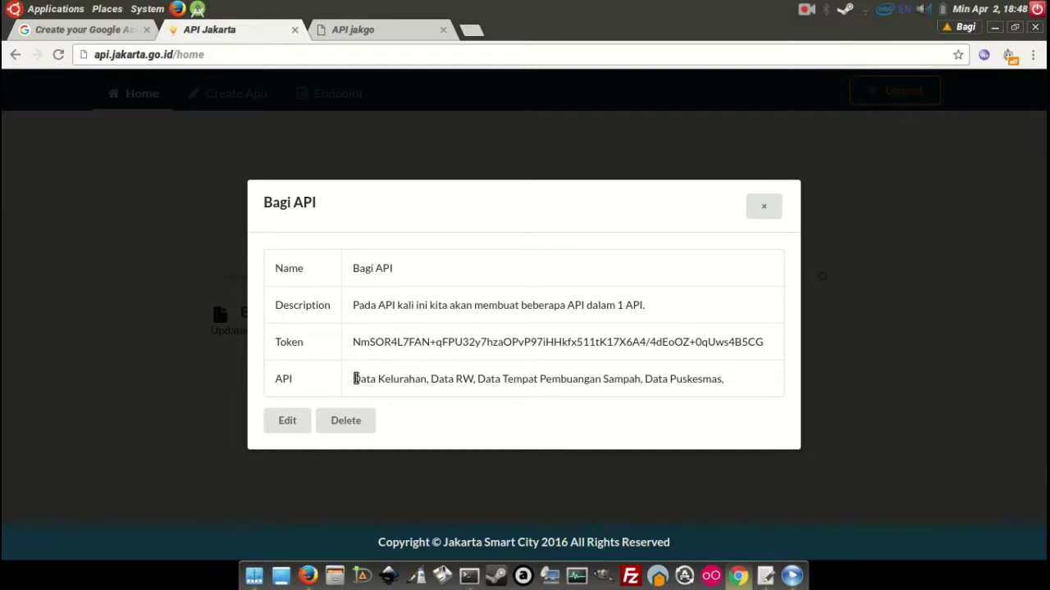
{"action": "left_click", "coordinate": [370, 31]}
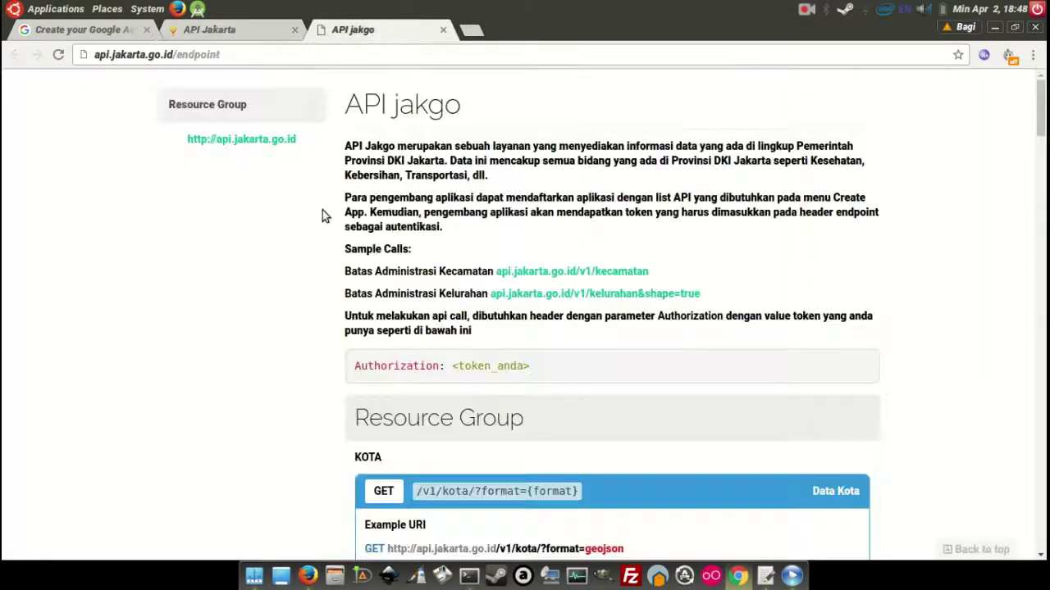
Expand the Resource Group list, go to the Data Kelurahan endpoint, and highlight its KELURAHAN heading.
{"action": "left_click", "coordinate": [239, 109]}
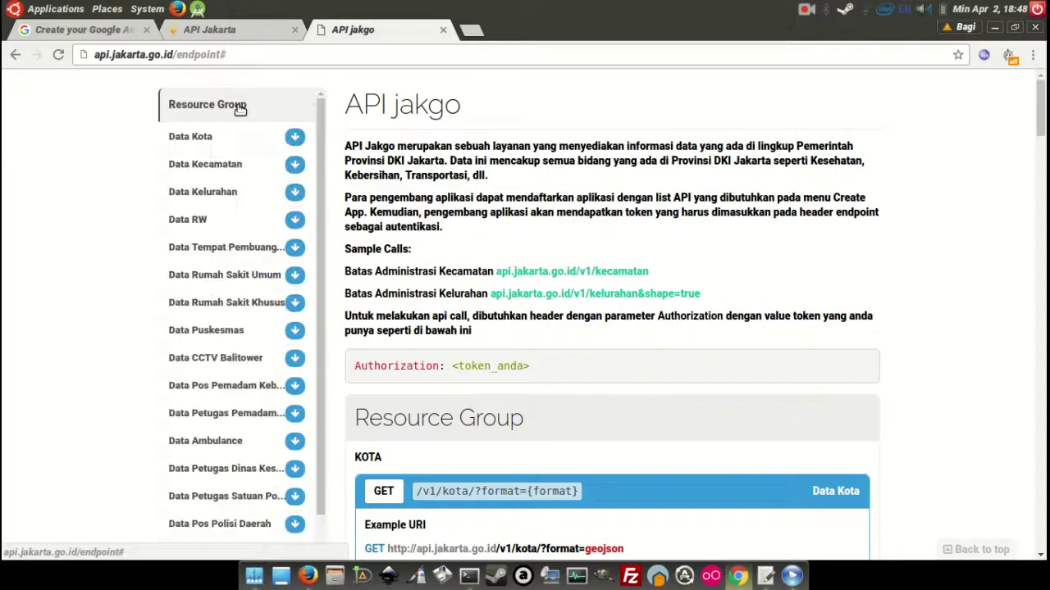
{"action": "left_click", "coordinate": [234, 193]}
{"action": "scroll", "coordinate": [552, 216], "scroll_direction": "up", "scroll_amount": 1}
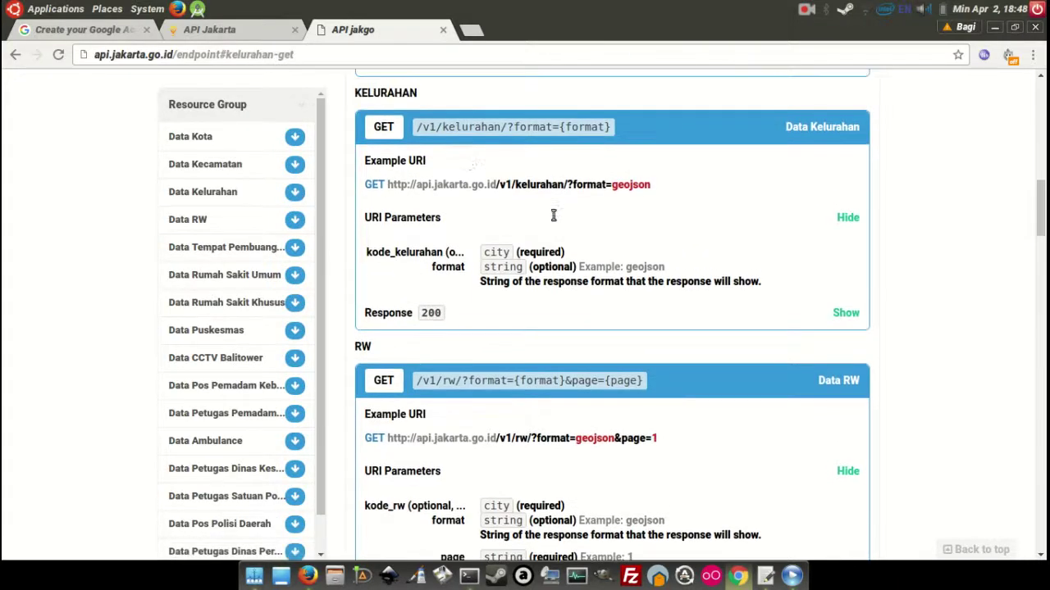
{"action": "left_click_drag", "start_coordinate": [356, 93], "coordinate": [421, 97]}
Recheck the application's assigned APIs, search the endpoint page for "PUKES", and highlight the Data Puskesmas example URI.
{"action": "key", "text": "ctrl+f"}
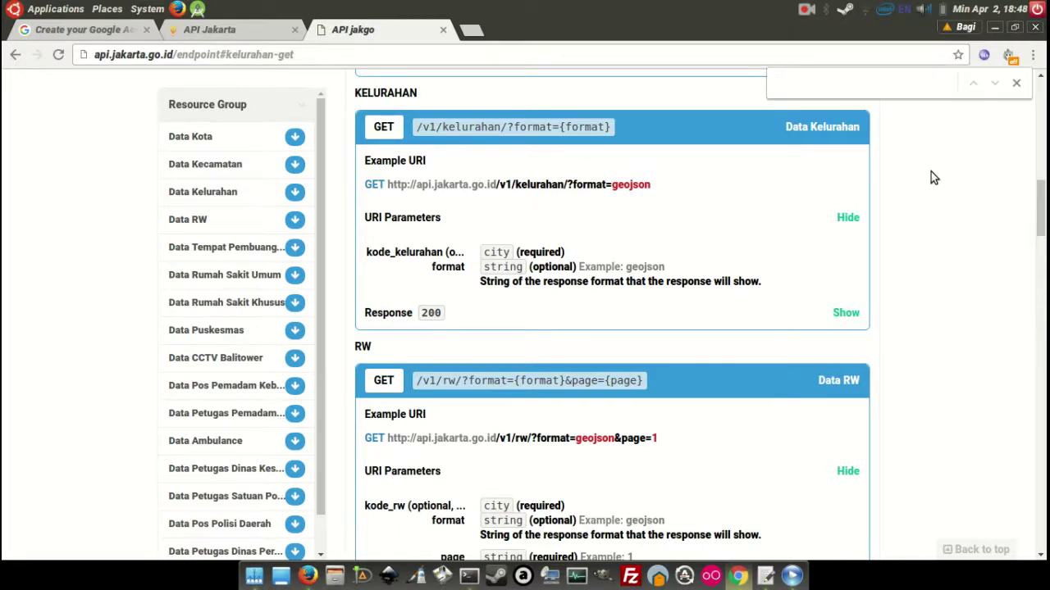
{"action": "left_click", "coordinate": [253, 29]}
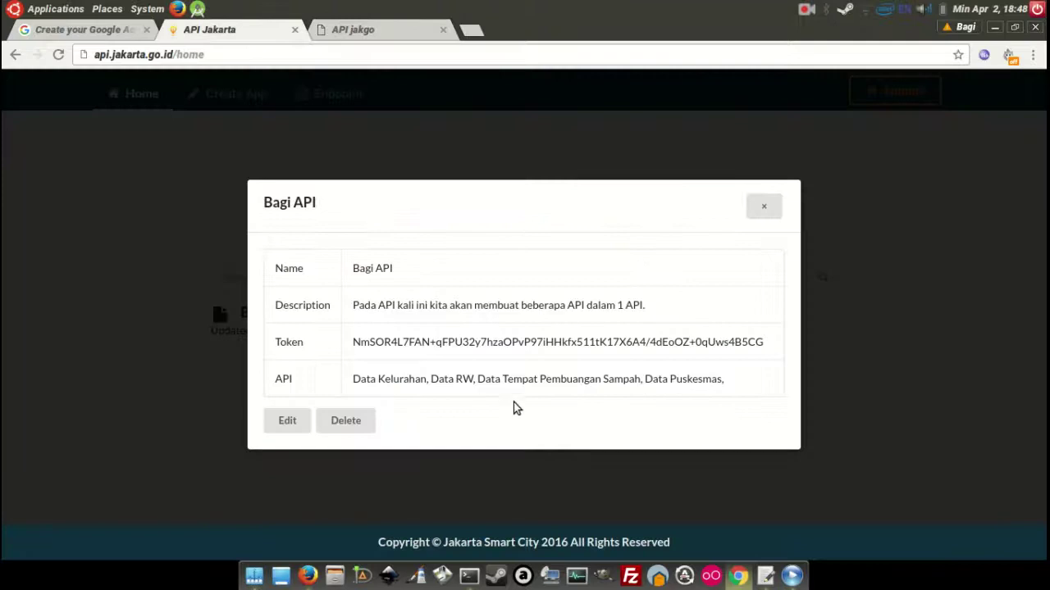
{"action": "left_click", "coordinate": [374, 30]}
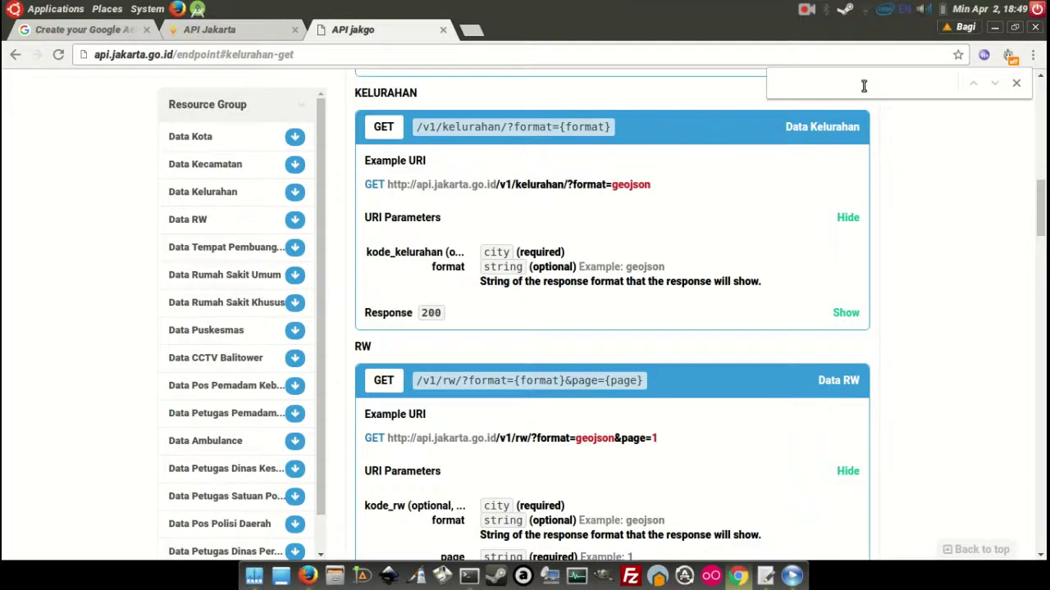
{"action": "type", "text": "UKES"}
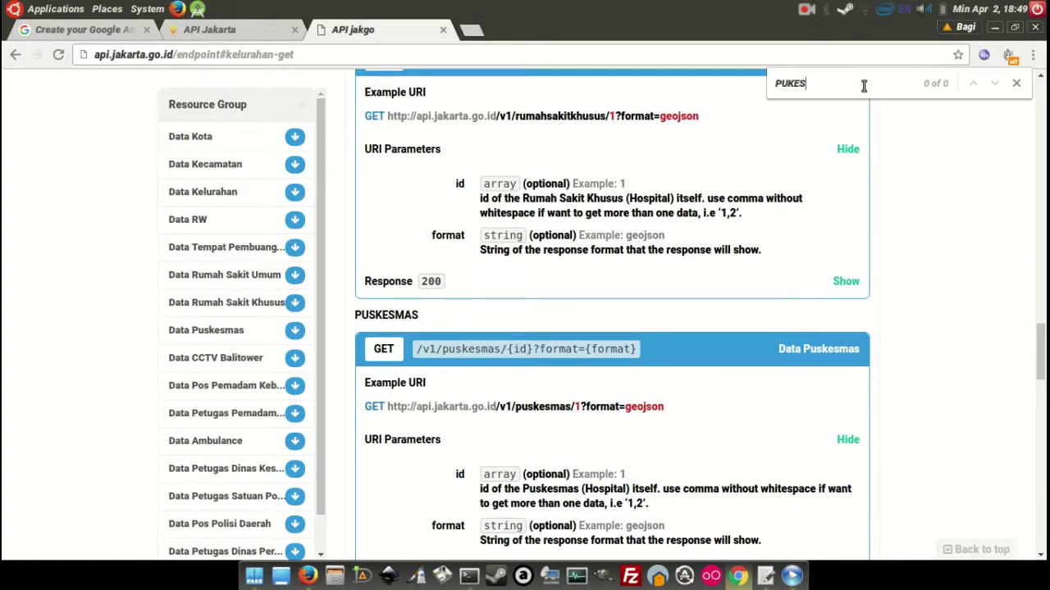
{"action": "scroll", "coordinate": [944, 263], "scroll_direction": "down", "scroll_amount": 3}
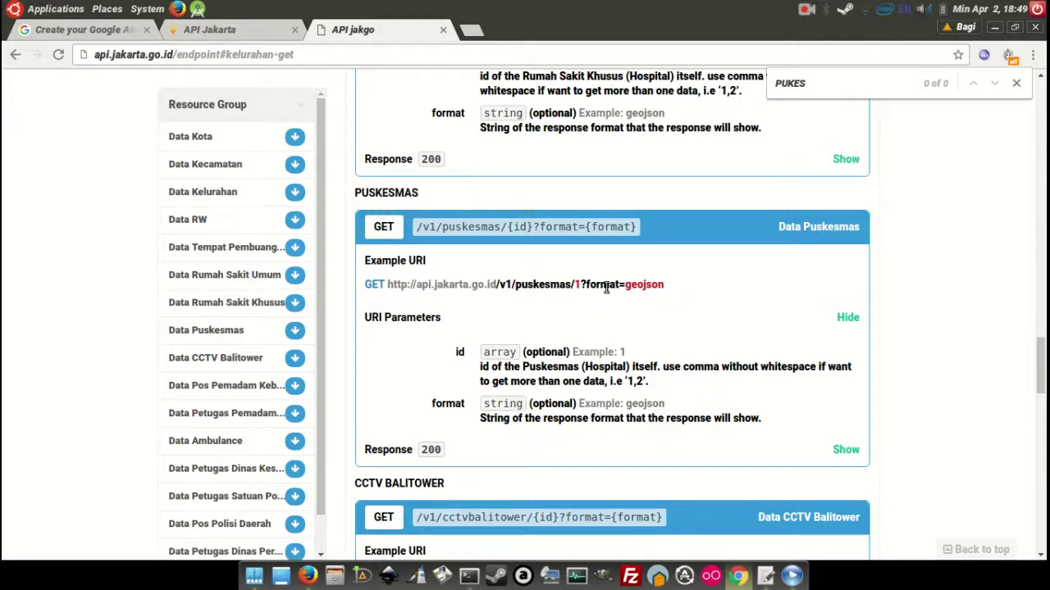
{"action": "left_click_drag", "start_coordinate": [666, 288], "coordinate": [359, 284]}
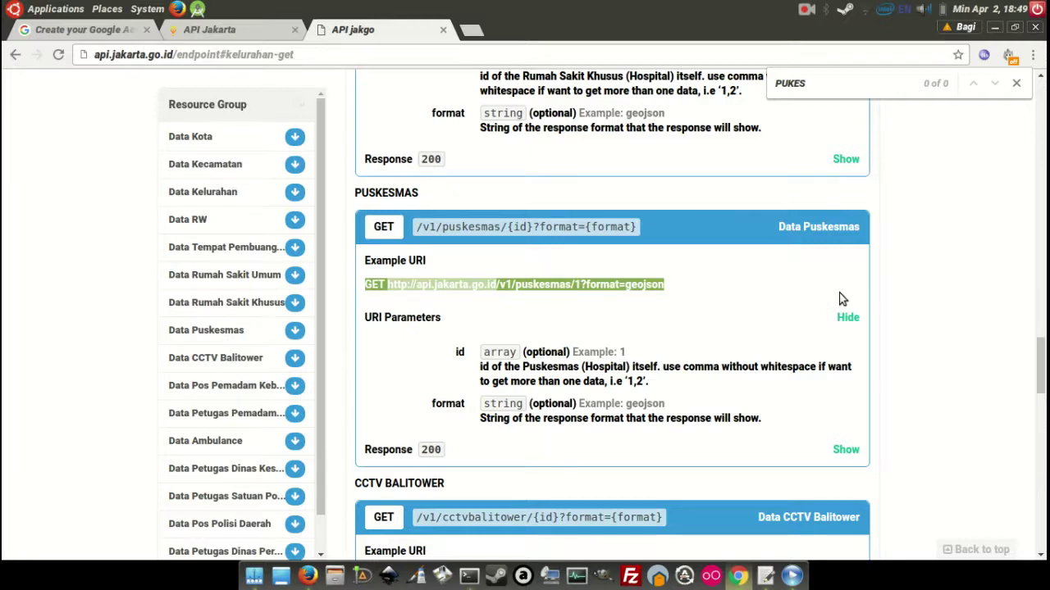
Return to the start of the endpoint documentation to review the Authorization header instructions.
{"action": "scroll", "coordinate": [989, 286], "scroll_direction": "up", "scroll_amount": 15}
{"action": "scroll", "coordinate": [989, 285], "scroll_direction": "up", "scroll_amount": 15}
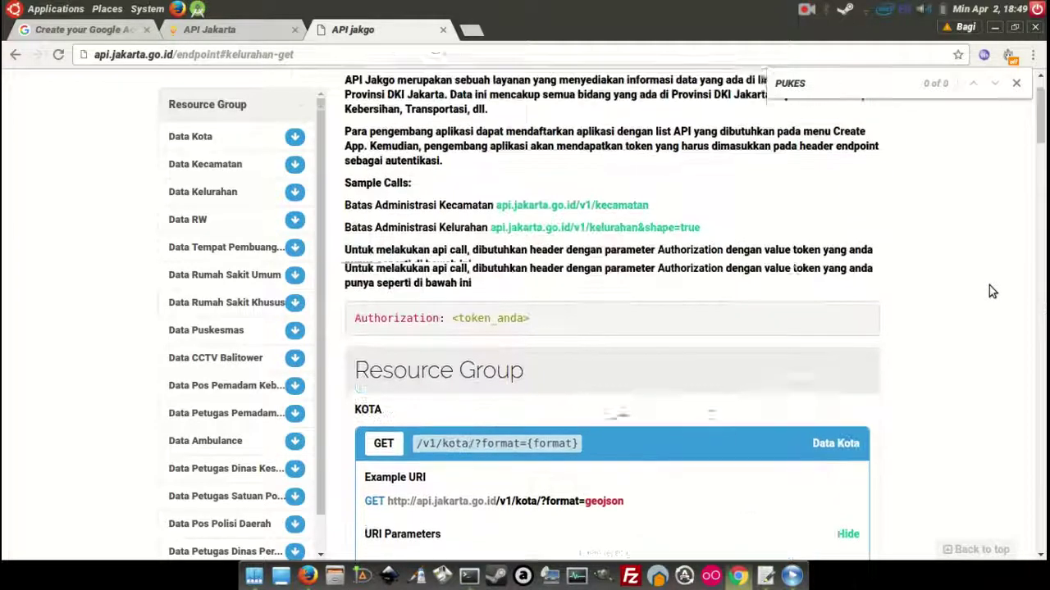
{"action": "scroll", "coordinate": [989, 291], "scroll_direction": "up", "scroll_amount": 2}
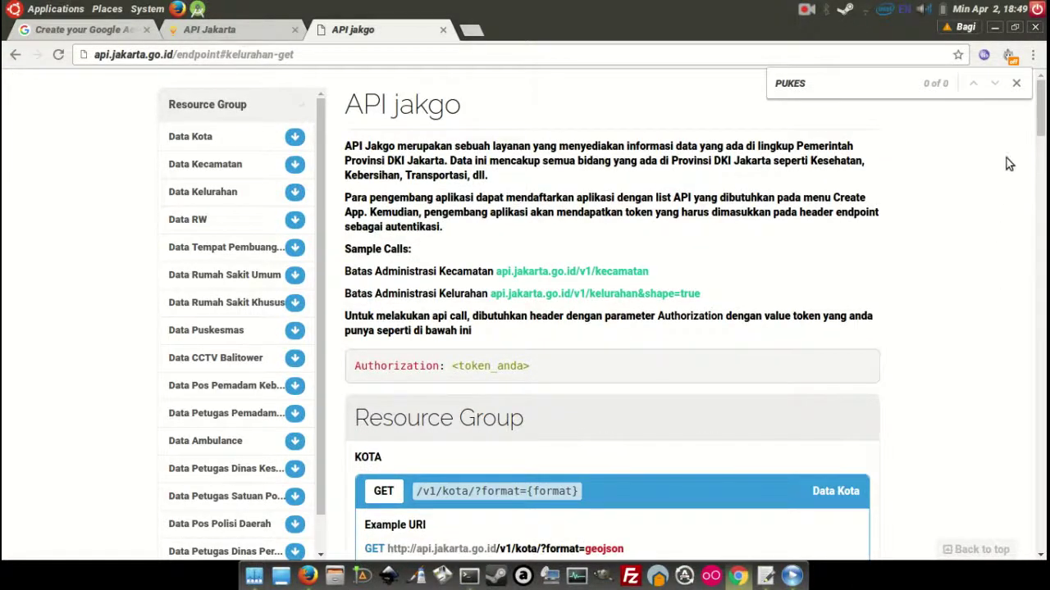